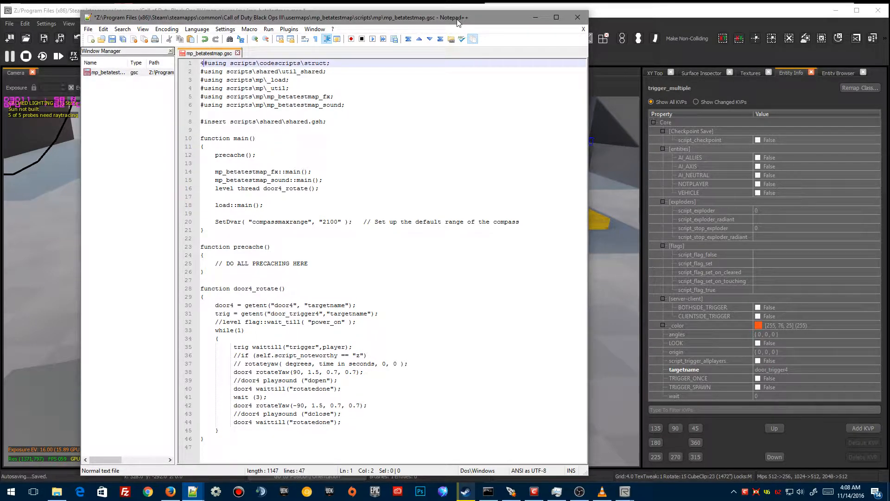
- Remove the stray character before the first #using line and bookmark the "level thread door4_rotate();" line
key(BackSpace)
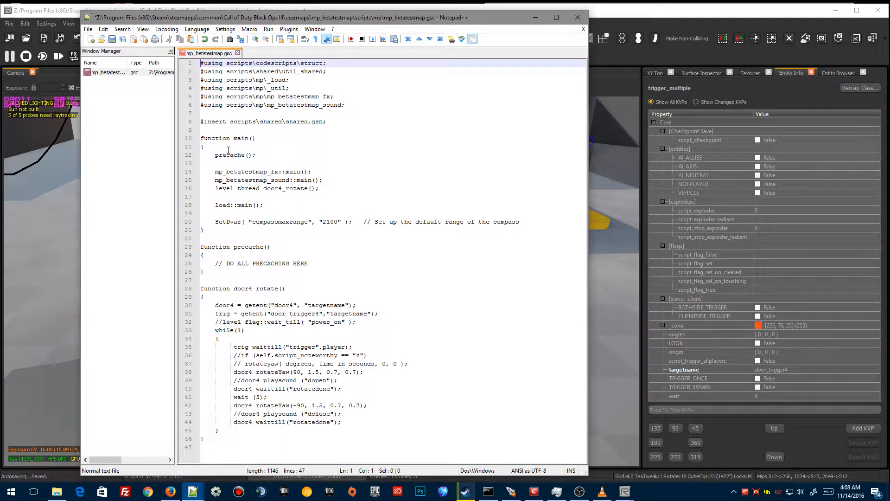
click(196, 188)
- Examine the door4 and door_trigger4 getent lines and the commented-out power_on wait line in the door4_rotate function
drag(211, 306, 376, 322)
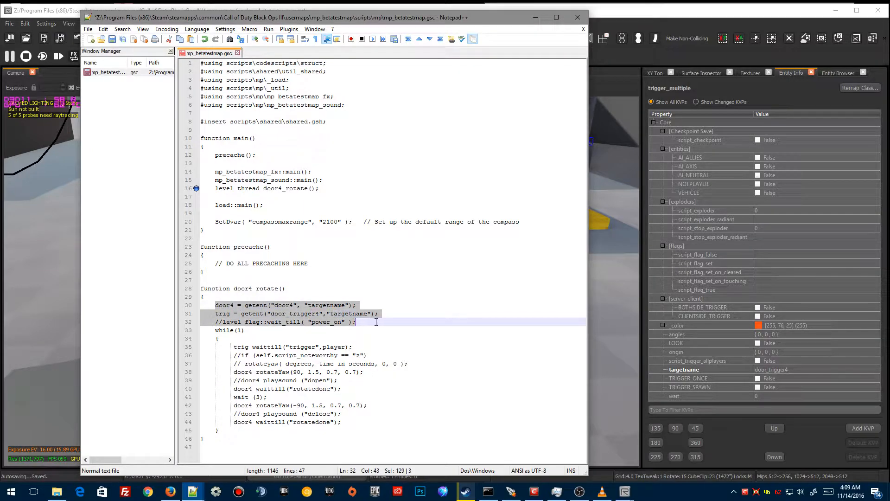
click(248, 316)
click(196, 321)
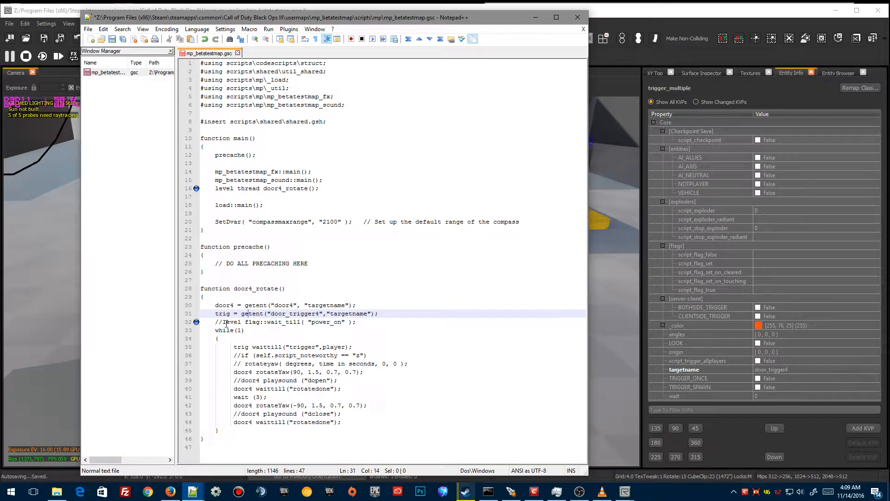
drag(223, 322, 215, 322)
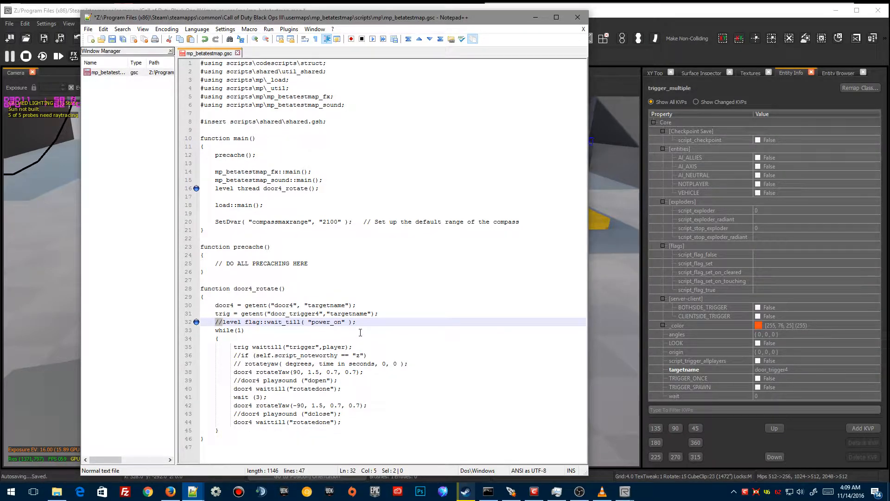
click(193, 324)
click(216, 323)
drag(368, 322, 219, 322)
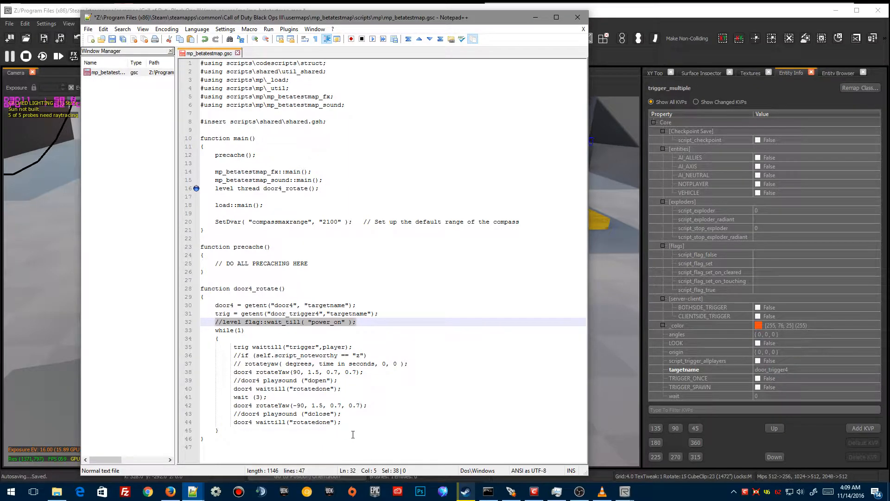
click(619, 301)
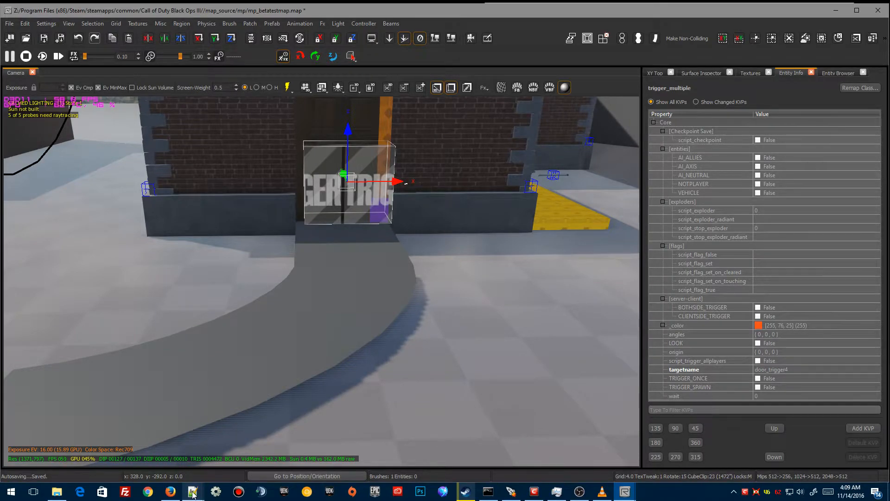
mouse_move(193, 491)
click(237, 471)
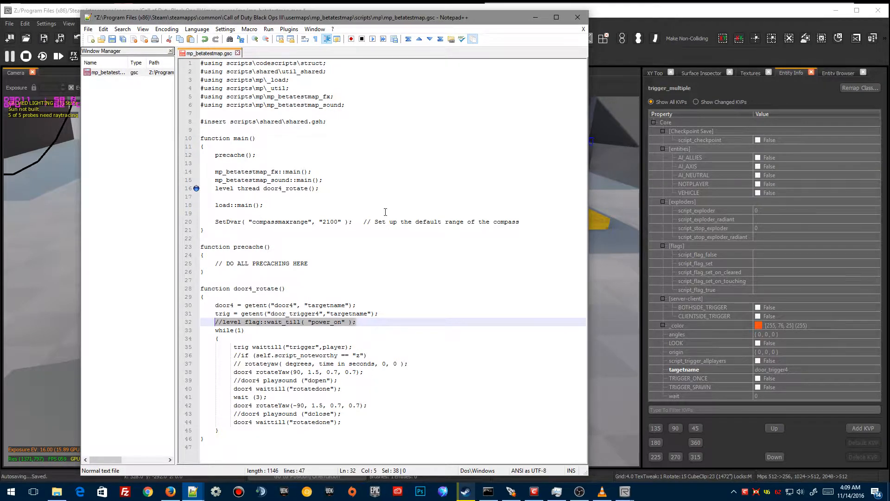
- Return from the script to the Radiant level editor and deselect the trigger brush at the doorway
click(535, 17)
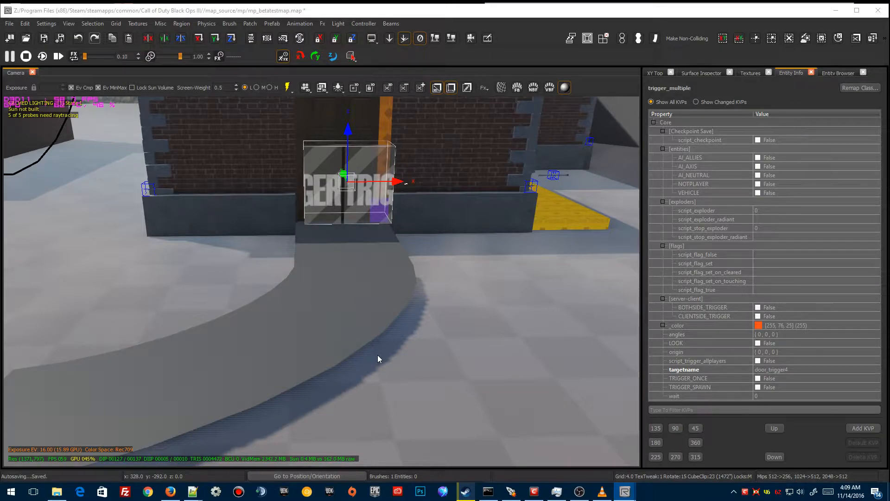
key(w)
right_drag(364, 260, 392, 312)
key(s)
key(Escape)
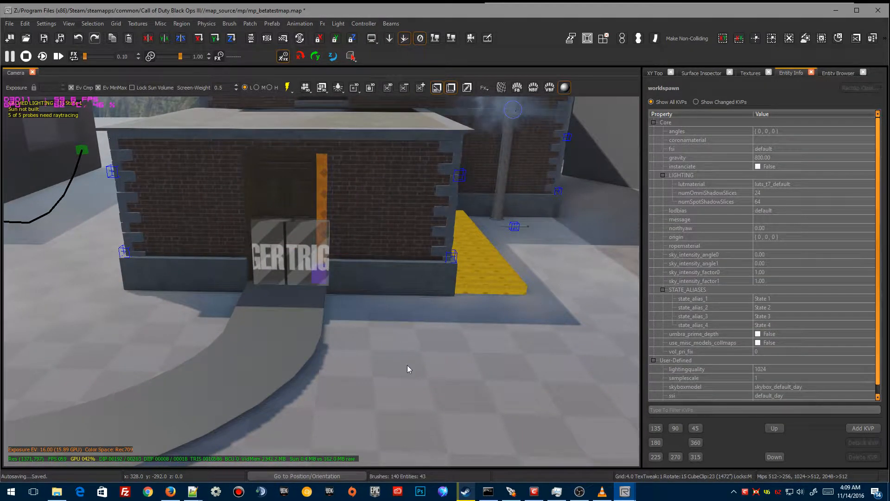
- Draw a new brush 64 by 4 units in the XY top view at x 384, y -384, in front of the building
click(658, 74)
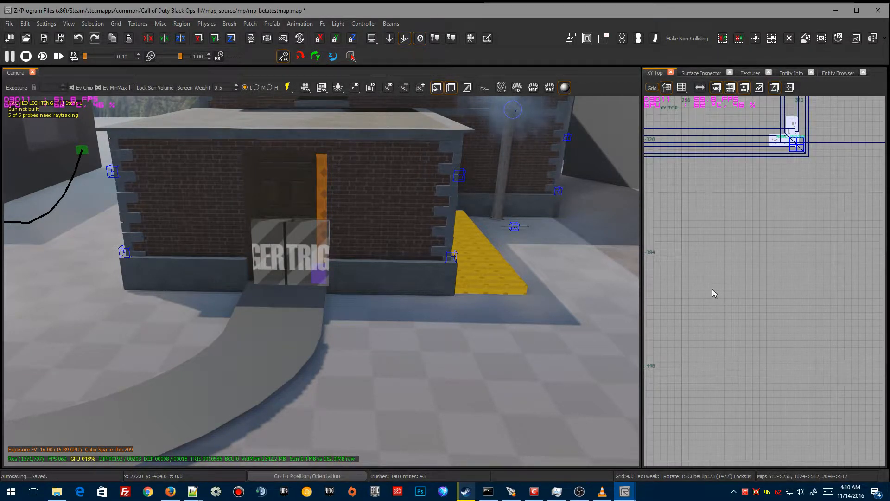
scroll(688, 283, up, 3)
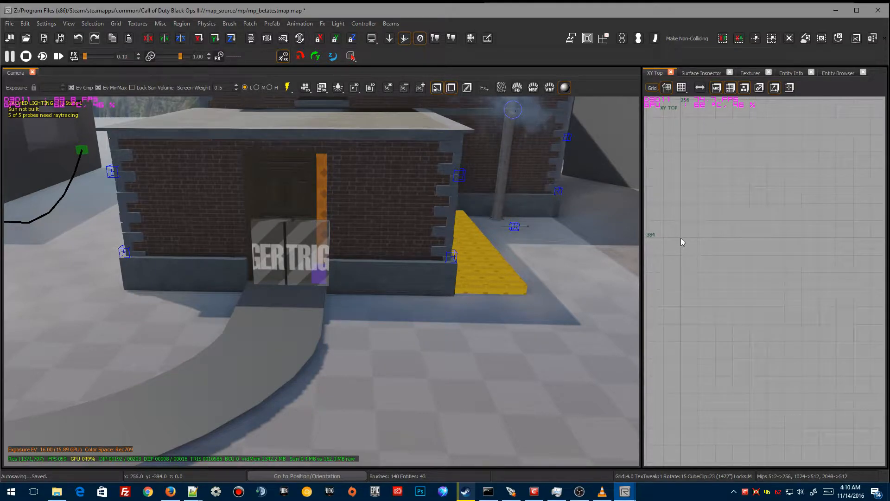
scroll(742, 261, down, 3)
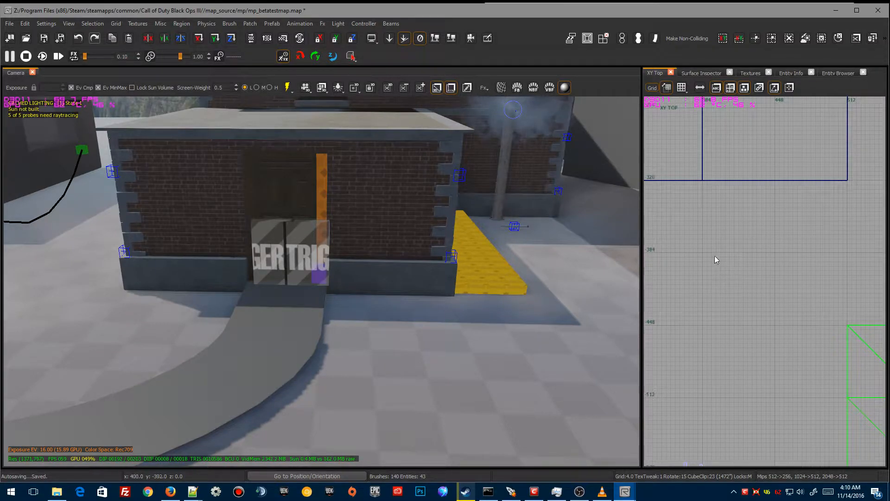
drag(702, 254, 775, 257)
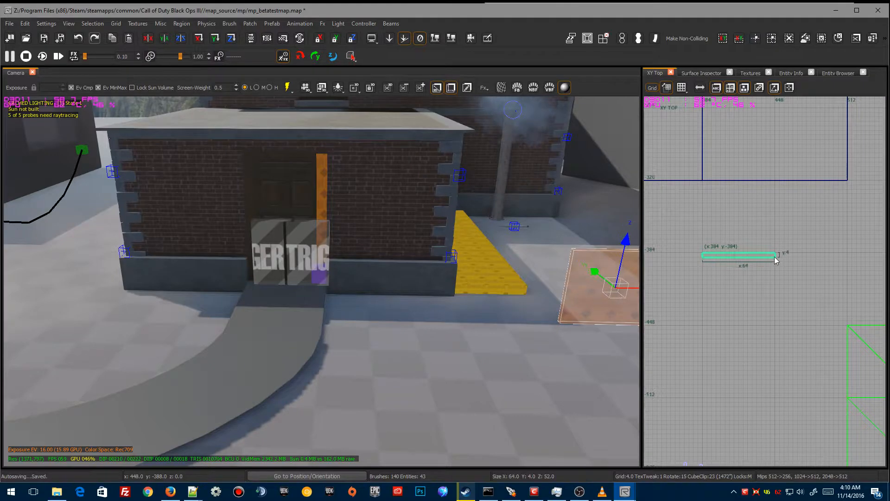
mouse_move(566, 327)
right_down()
mouse_move(612, 327)
mouse_move(565, 326)
right_up()
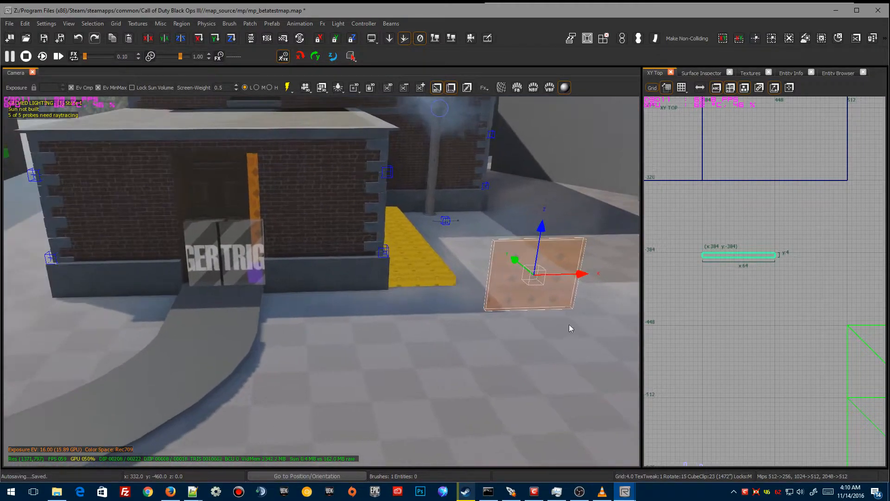
- Find the in-use "door" texture and apply t7_decal_fixture_door_wood_02 to the new brush
click(749, 73)
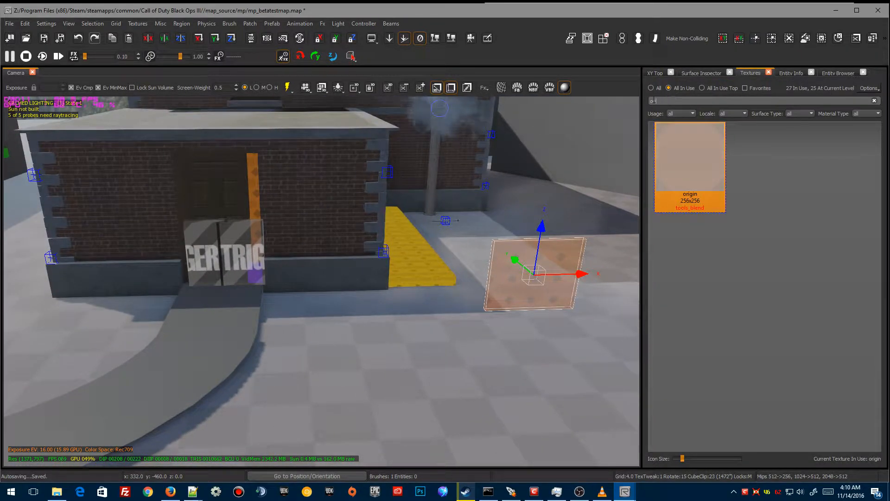
key(BackSpace)
key(BackSpace)
key(BackSpace)
text(doo)
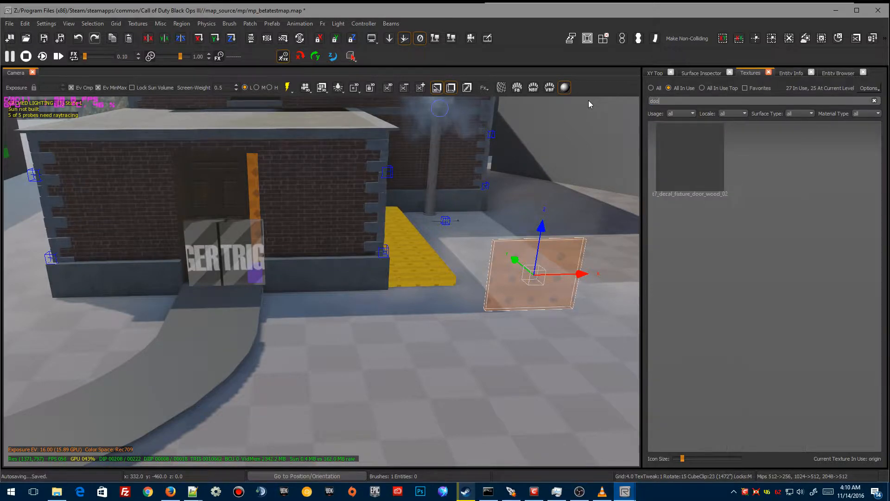
text(r)
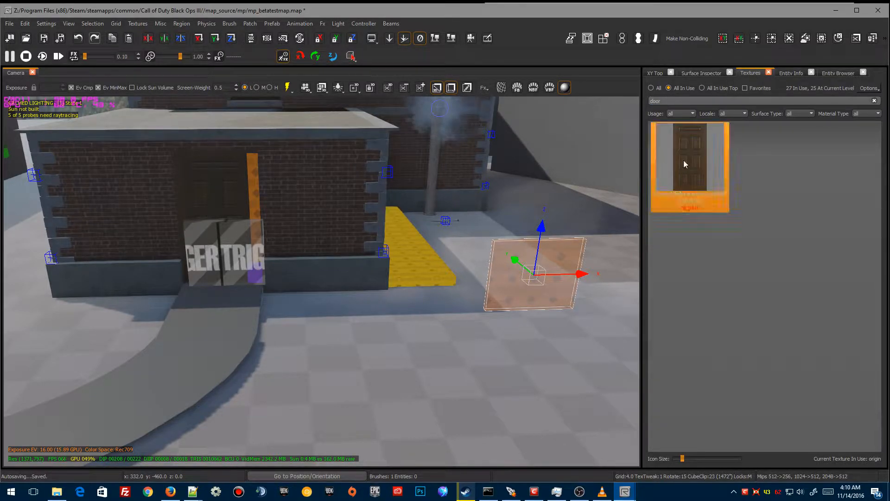
click(711, 160)
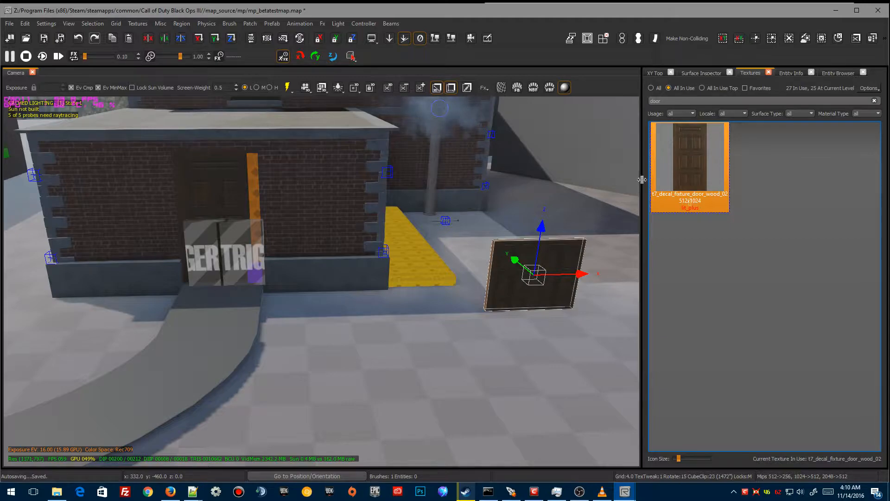
- Stretch the door brush upward in the XZ front view to a height of 96 units
click(655, 73)
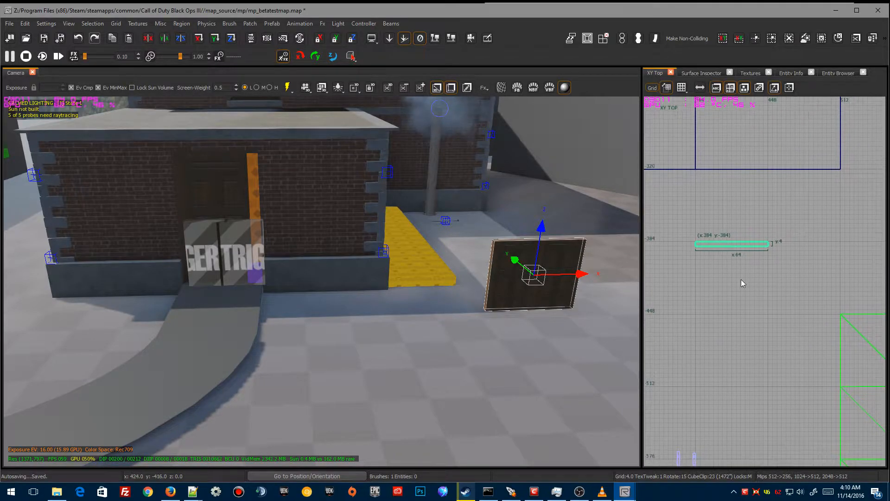
key(ctrl+Tab)
drag(743, 239, 741, 194)
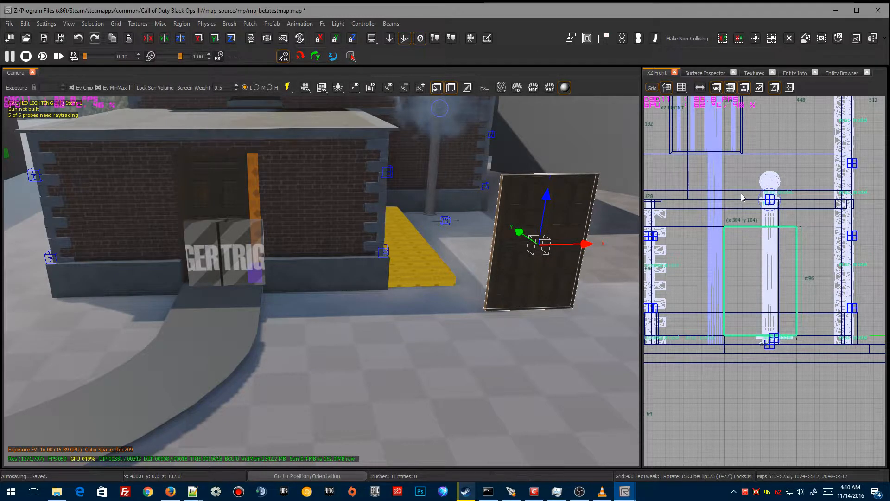
right_drag(485, 271, 471, 291)
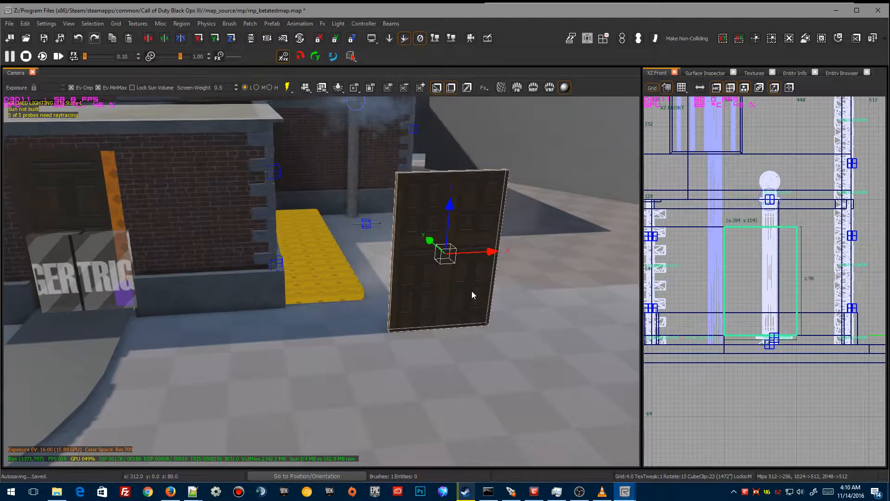
- Fit the wood door texture to the brush both horizontally and vertically, then deselect the door
key(s)
click(830, 178)
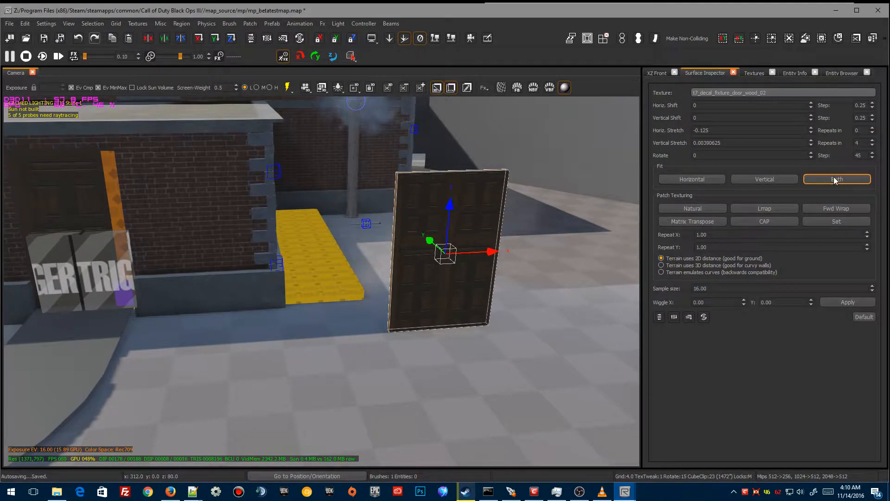
key(Escape)
mouse_move(401, 335)
right_down()
mouse_move(432, 331)
mouse_move(441, 350)
mouse_move(395, 341)
mouse_move(408, 321)
mouse_move(409, 335)
right_up()
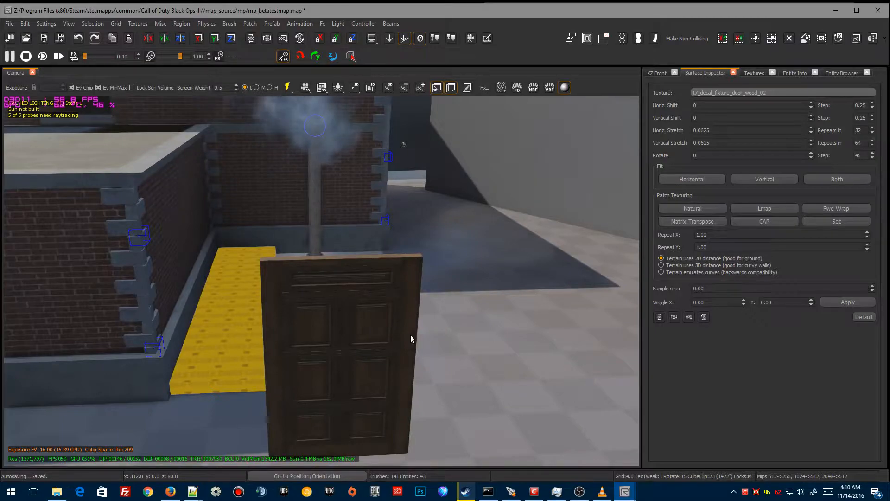
- Draw a 4 by 4 unit brush in the XY top view at the door's hinge end, at x 444, y -384
click(656, 73)
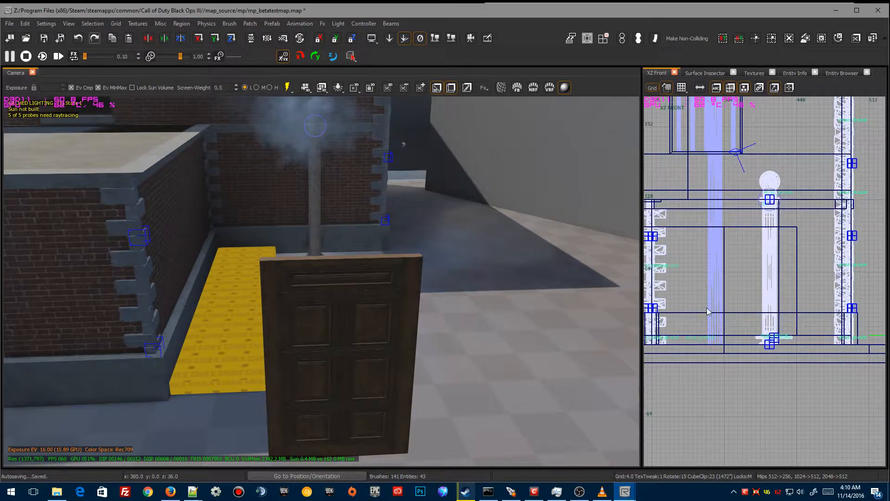
right_drag(733, 312, 718, 355)
key(ctrl+Tab)
key(ctrl+Tab)
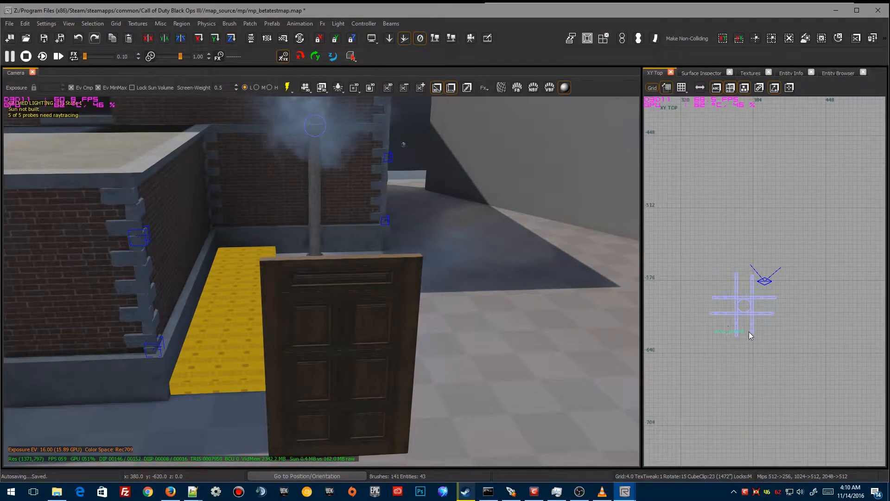
scroll(742, 330, down, 7)
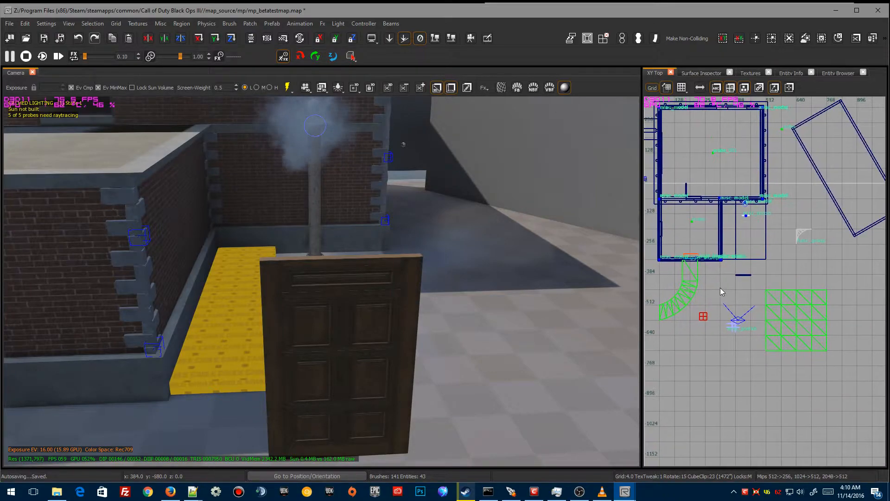
scroll(772, 277, up, 8)
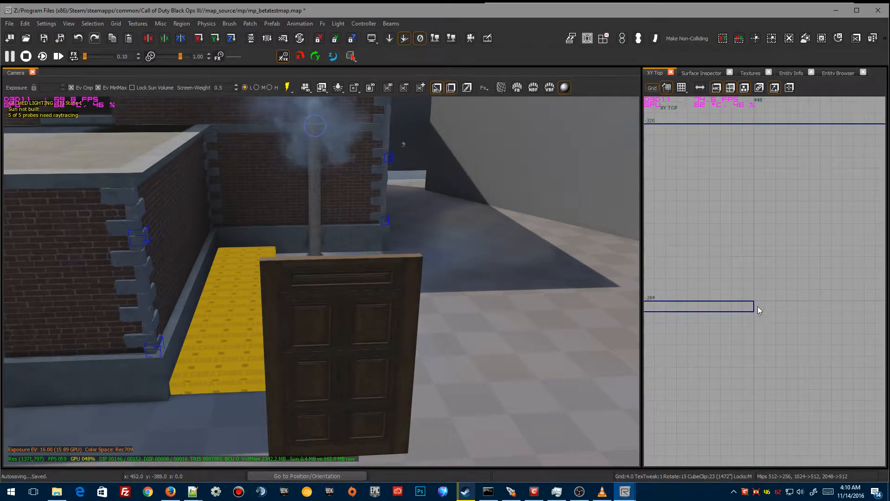
click(748, 306)
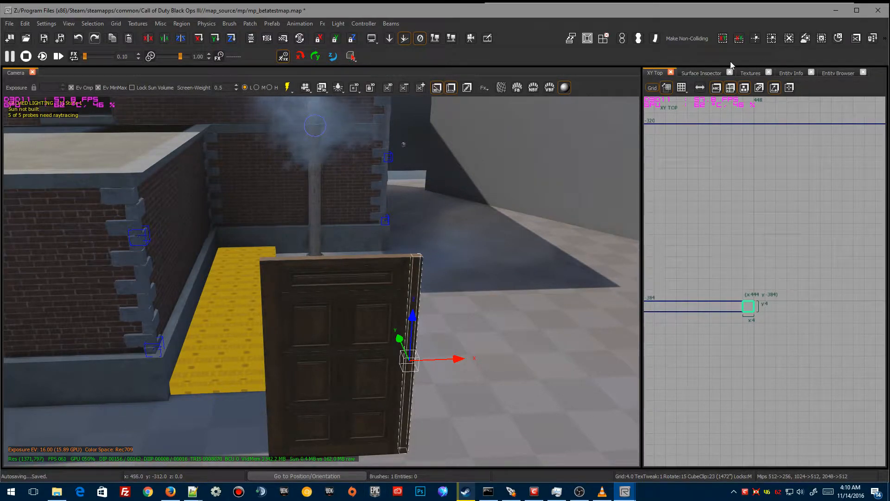
- Search all textures for "ori" and apply the origin texture to the small hinge brush
click(750, 73)
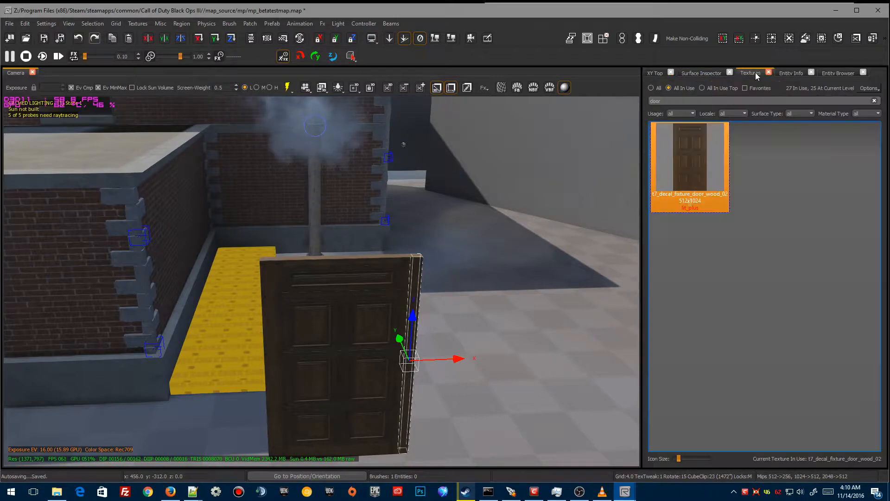
double_click(672, 100)
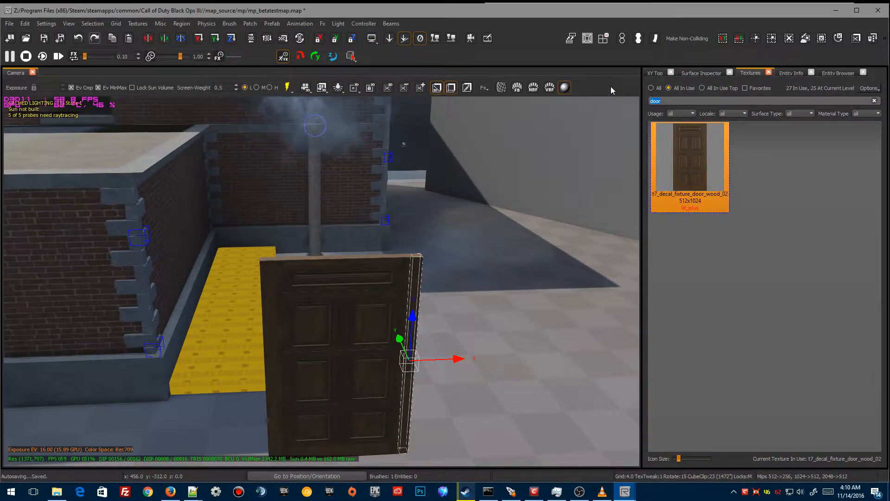
text(ori)
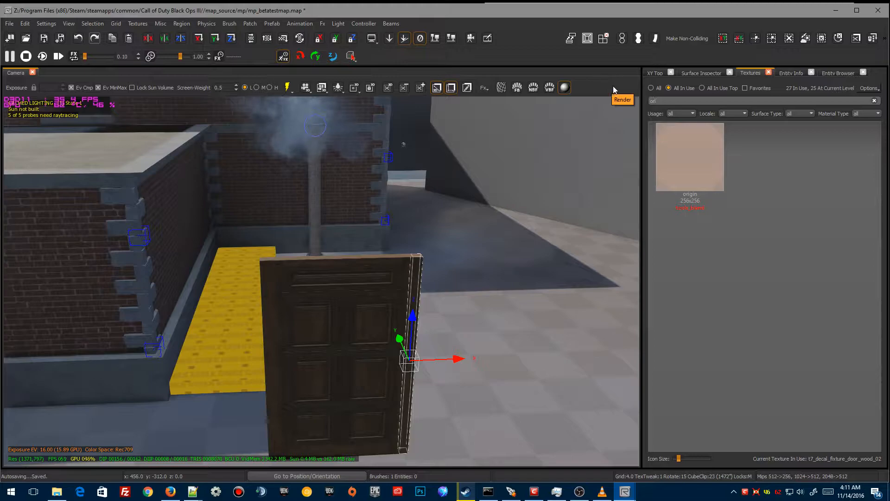
click(651, 88)
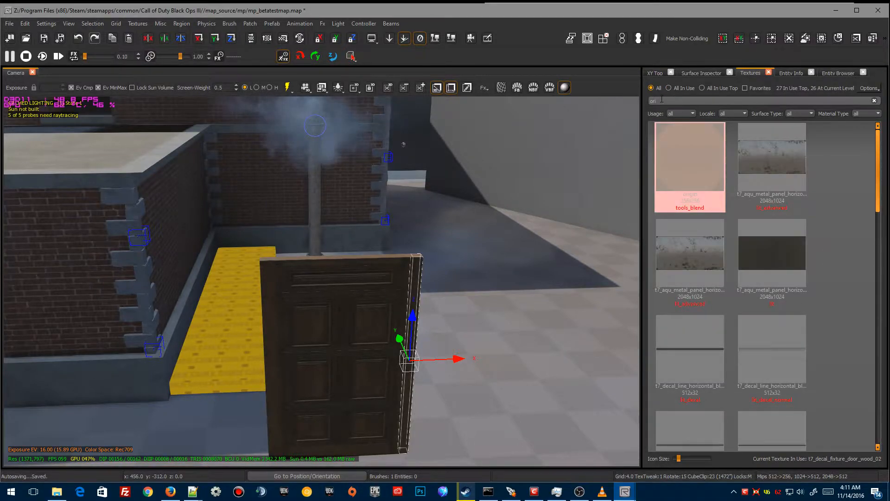
click(694, 167)
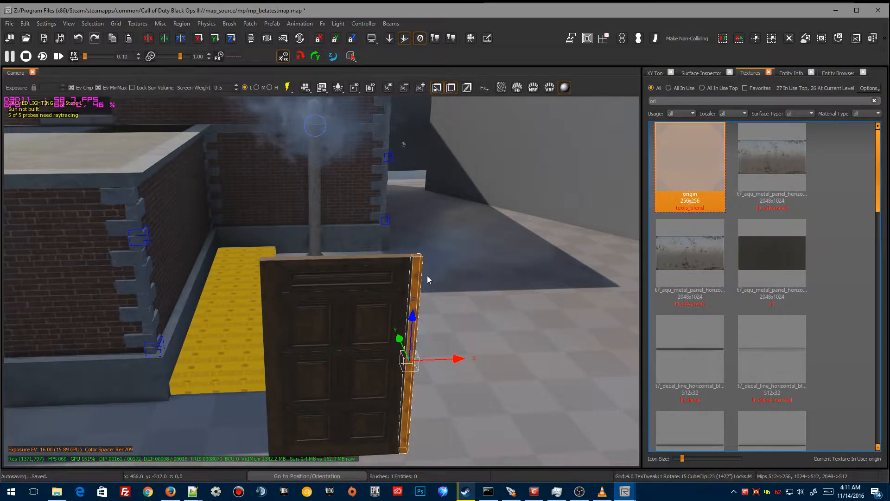
- Select the hinge origin brush and the wood door brush together in the camera view
right_drag(411, 269, 297, 271)
key(Escape)
right_drag(366, 307, 510, 309)
shift+click(352, 296)
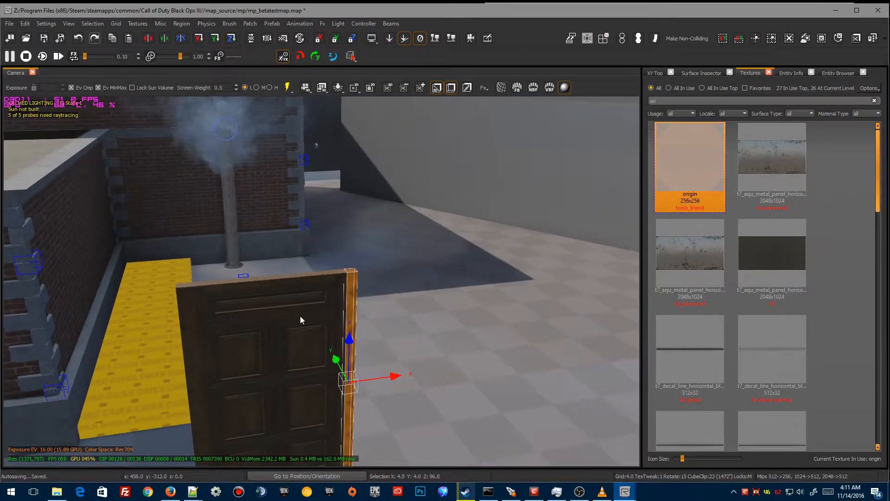
shift+click(301, 319)
scroll(306, 330, down, 1)
scroll(306, 330, up, 2)
right_drag(306, 330, 120, 327)
scroll(222, 330, down, 1)
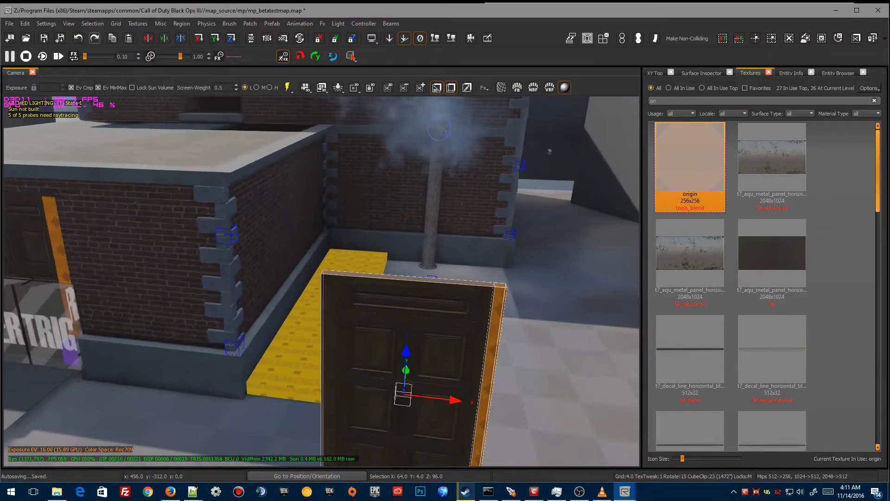
- Search the available entities for "script" and locate the script brushmodel entry
right_click(380, 327)
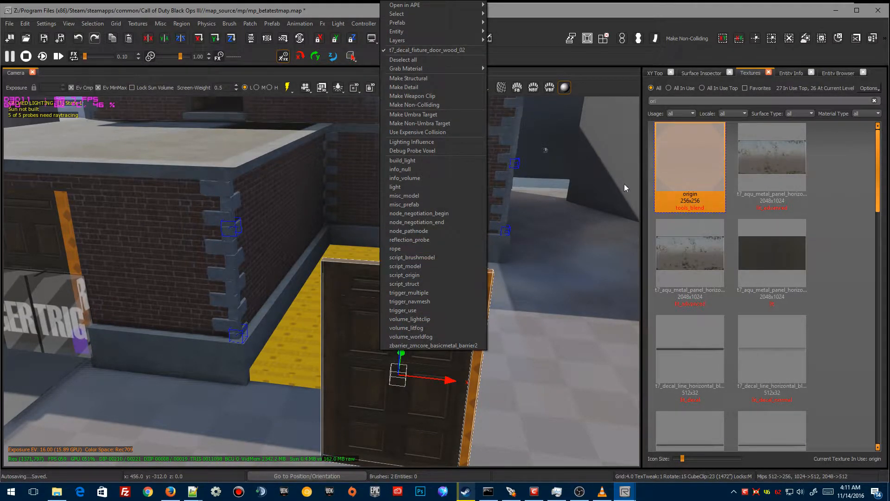
click(830, 71)
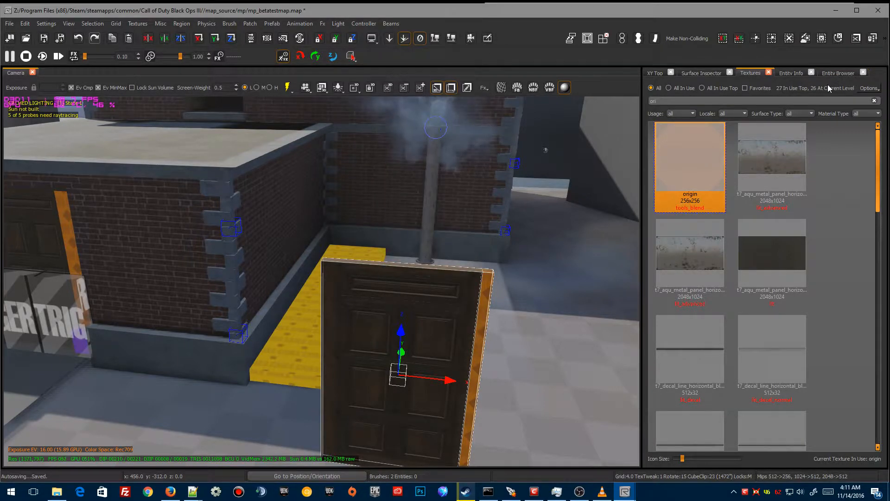
click(834, 73)
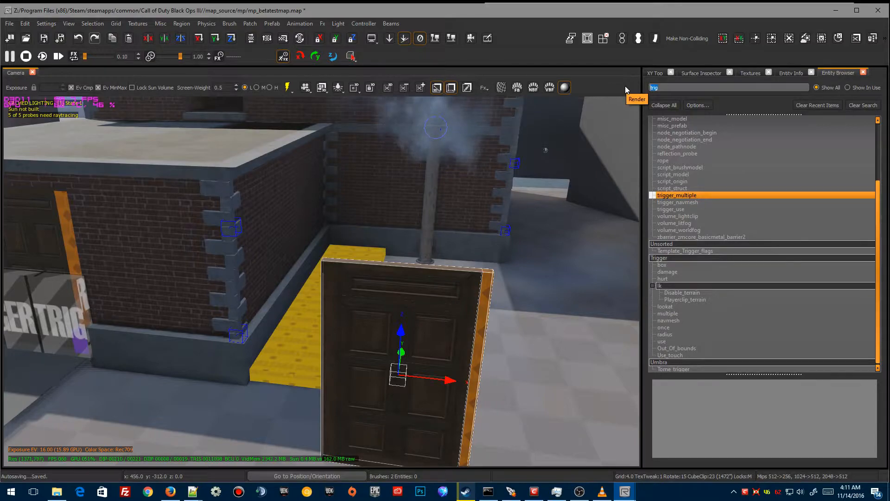
text(script)
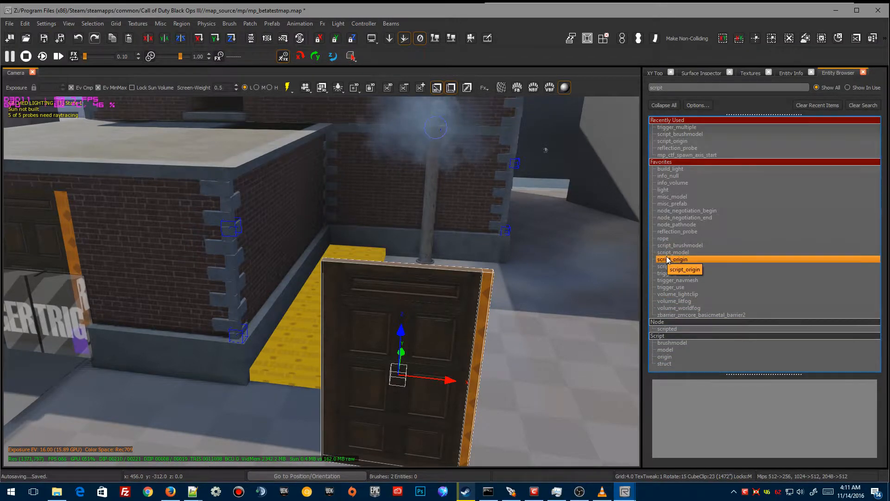
right_click(667, 342)
right_drag(603, 344, 624, 353)
mouse_move(343, 377)
right_down()
mouse_move(360, 377)
mouse_move(344, 378)
right_up()
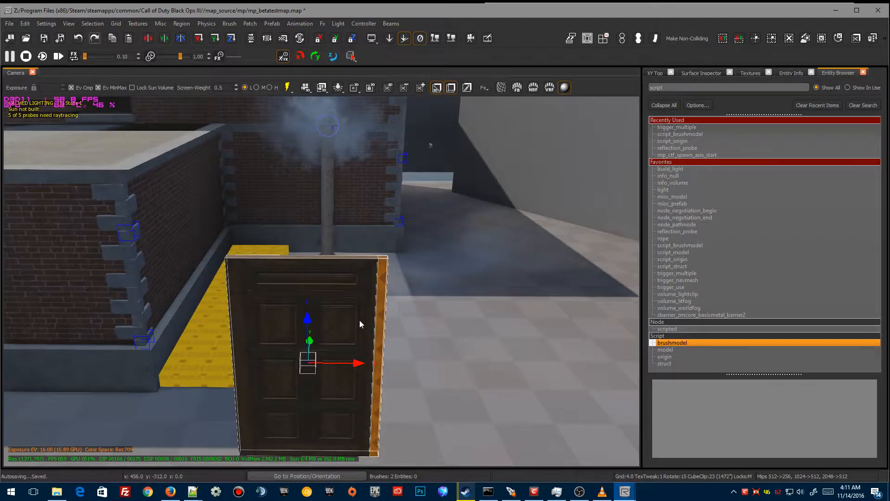
- Convert the selected door and origin brushes into a script_brushmodel entity
right_click(346, 318)
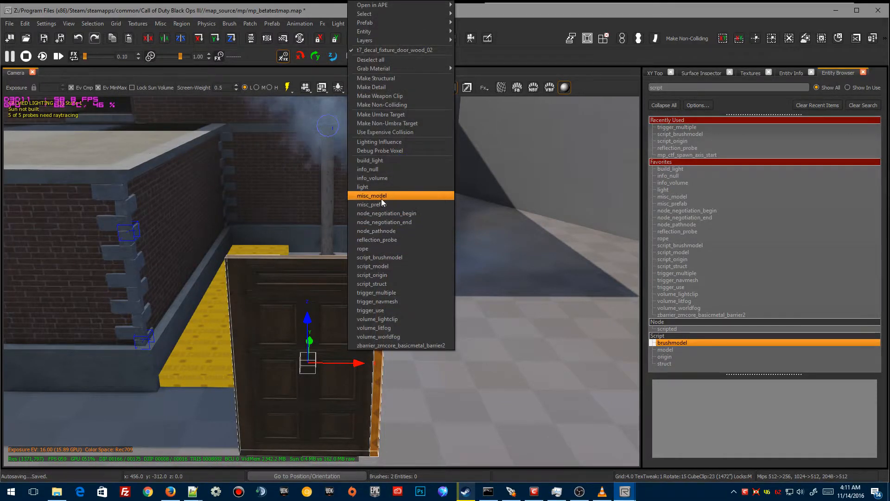
click(389, 257)
right_drag(366, 278, 347, 335)
right_drag(310, 298, 365, 289)
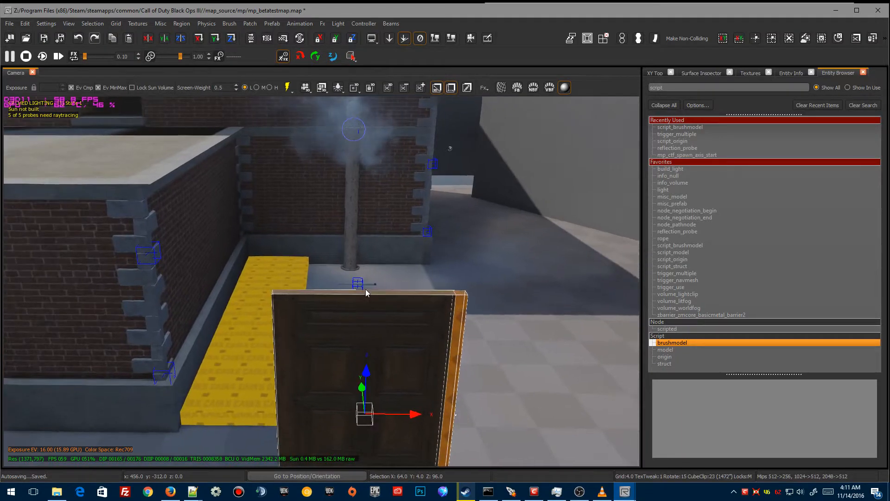
- Examine the entity properties of the new door brushmodel and of the existing door in the brick building
key(n)
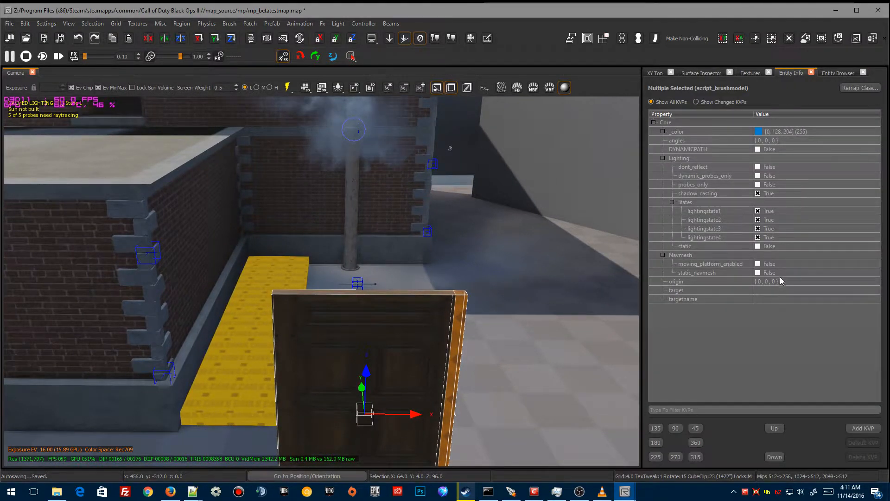
right_drag(285, 332, 284, 320)
key(Escape)
shift+click(151, 206)
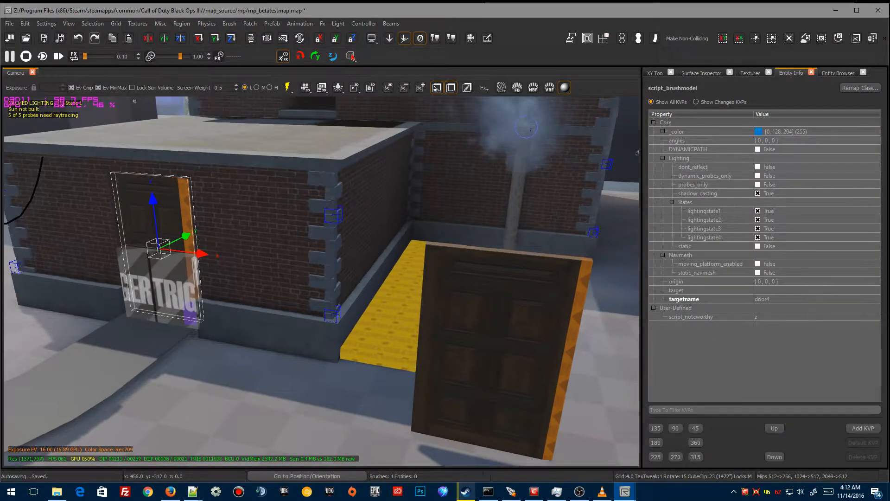
- Reselect the new door brushmodel and set its targetname to door4
right_drag(290, 325, 291, 321)
key(Escape)
shift+click(453, 304)
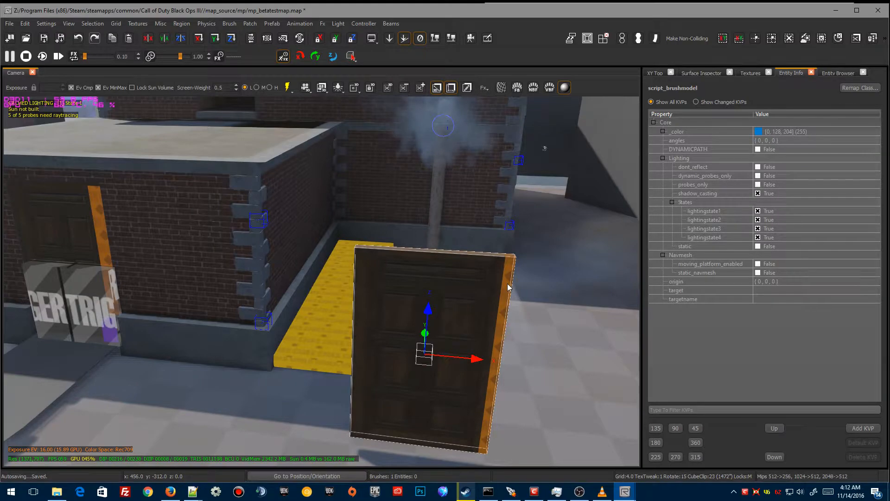
click(772, 298)
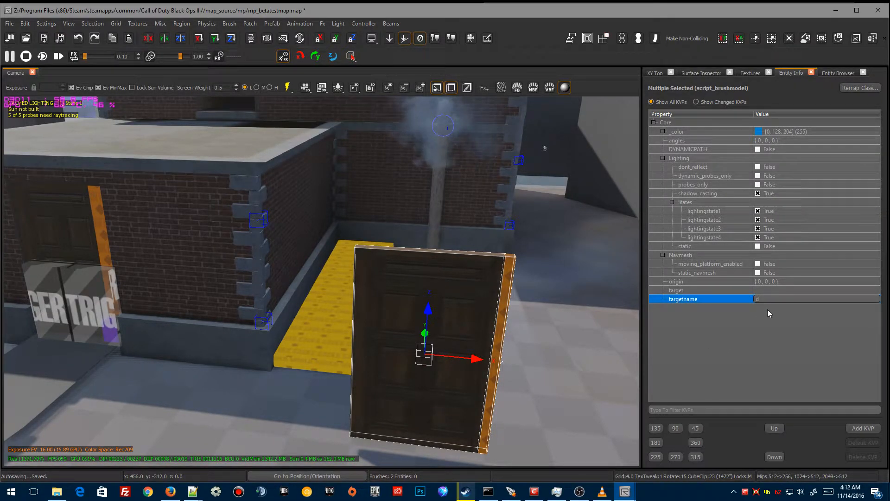
key(Return)
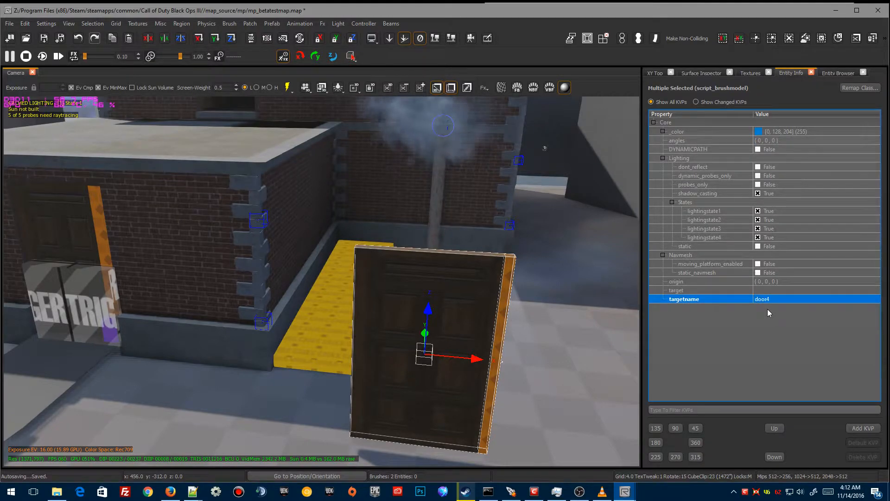
- Add the key script_noteworthy with the value z to the new door entity, and clear the selection
click(863, 427)
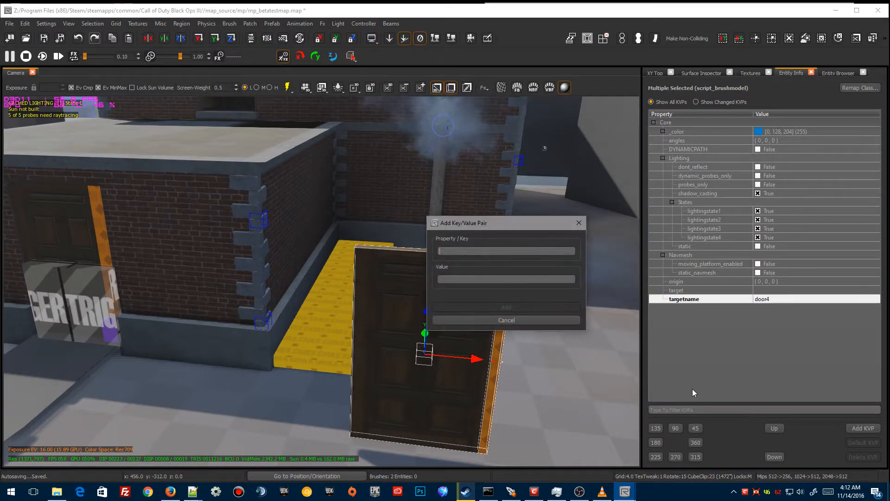
text(scr)
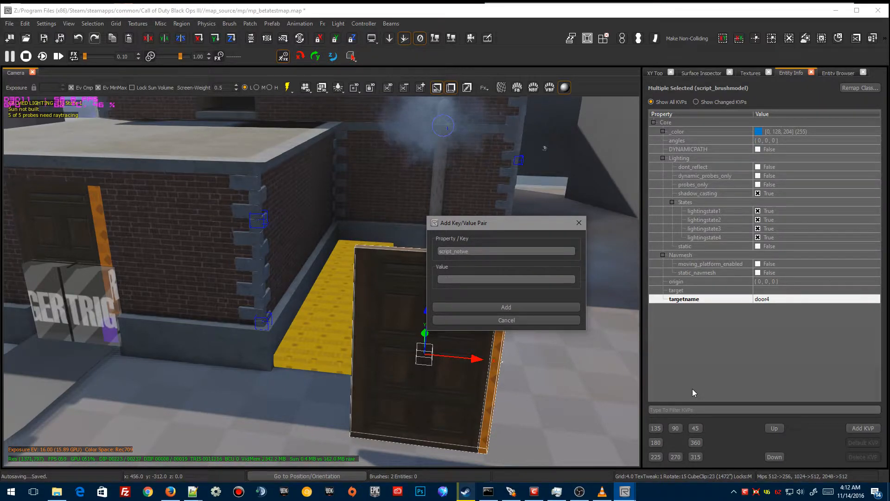
text(ipt_noteworthy)
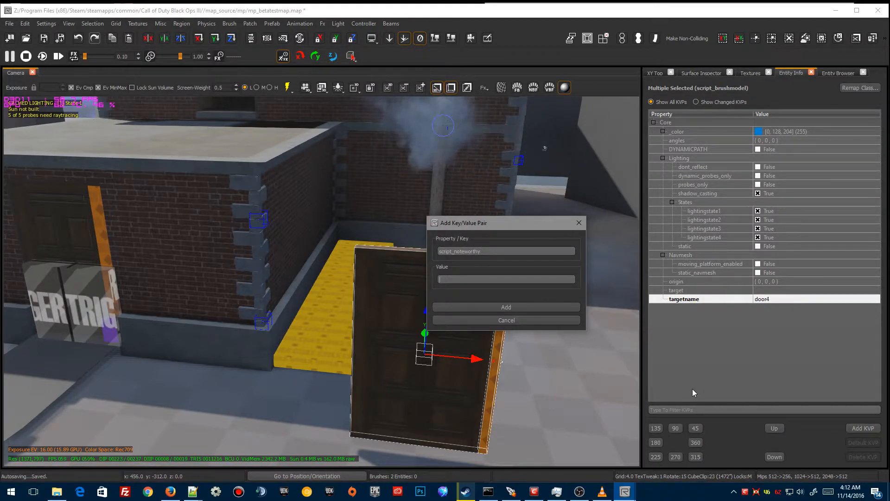
text(z)
key(Return)
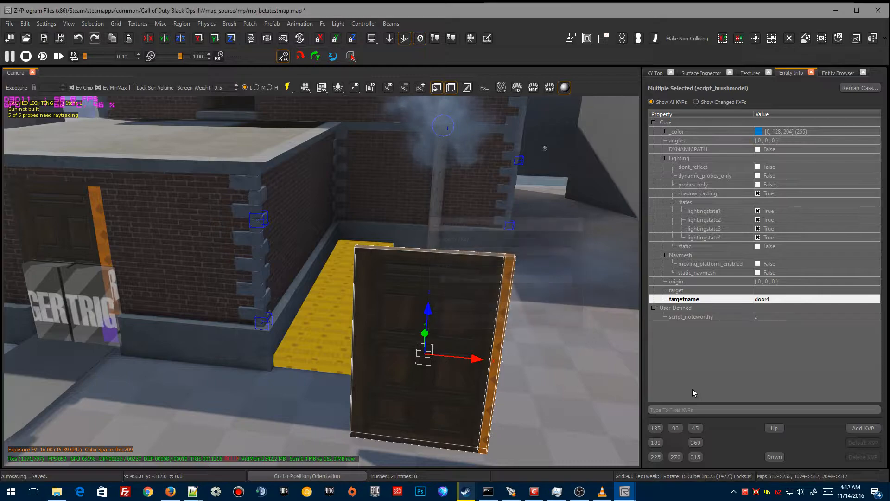
mouse_move(452, 374)
right_down()
mouse_move(172, 206)
mouse_move(320, 207)
right_up()
shift+click(187, 212)
key(Escape)
right_drag(231, 311, 274, 314)
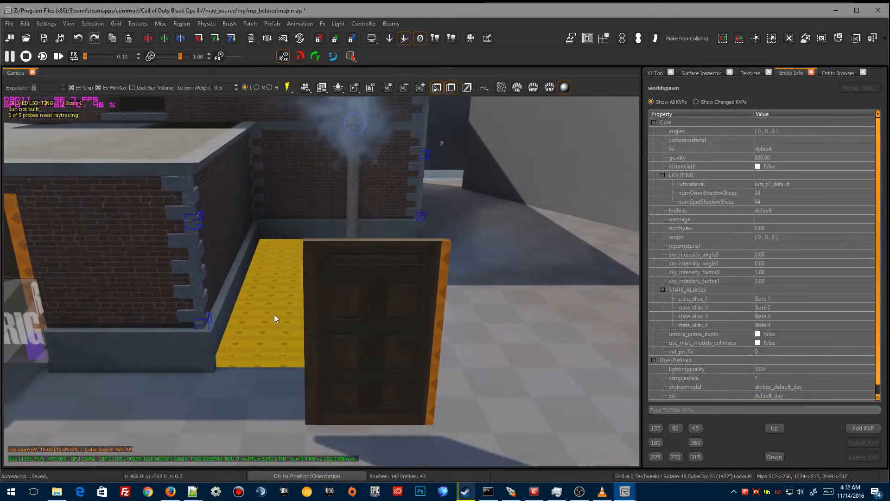
click(654, 73)
right_drag(704, 335, 802, 317)
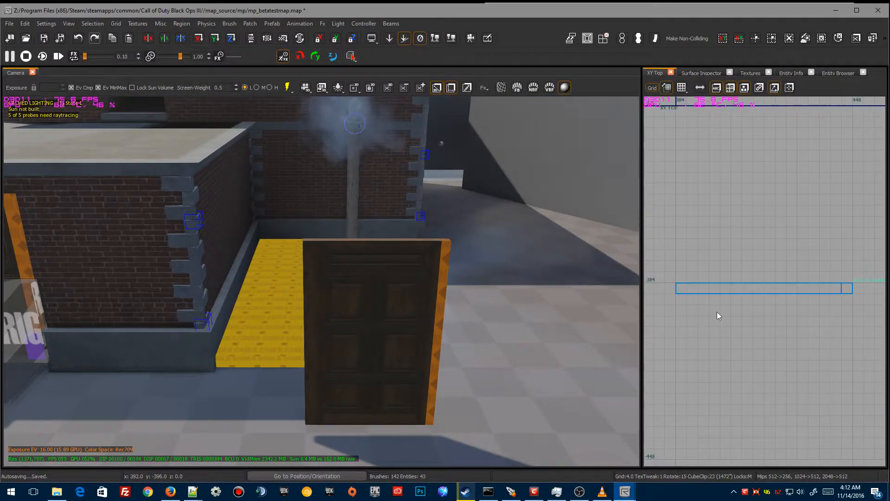
right_click(765, 310)
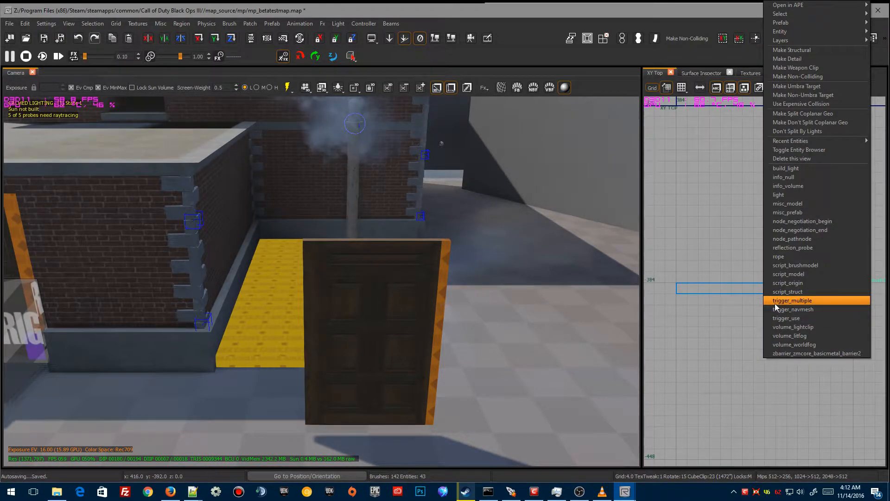
click(775, 301)
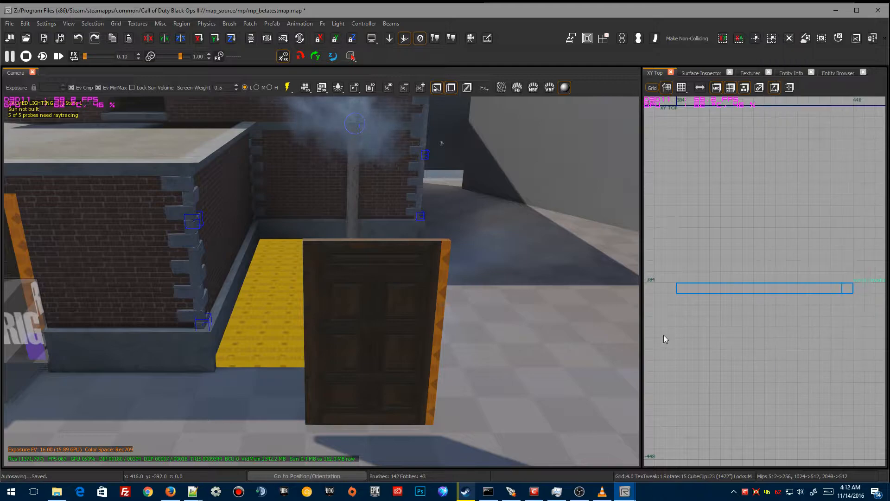
- Search the available entities for "tri" and locate the multiple entry in the Trigger group
click(838, 73)
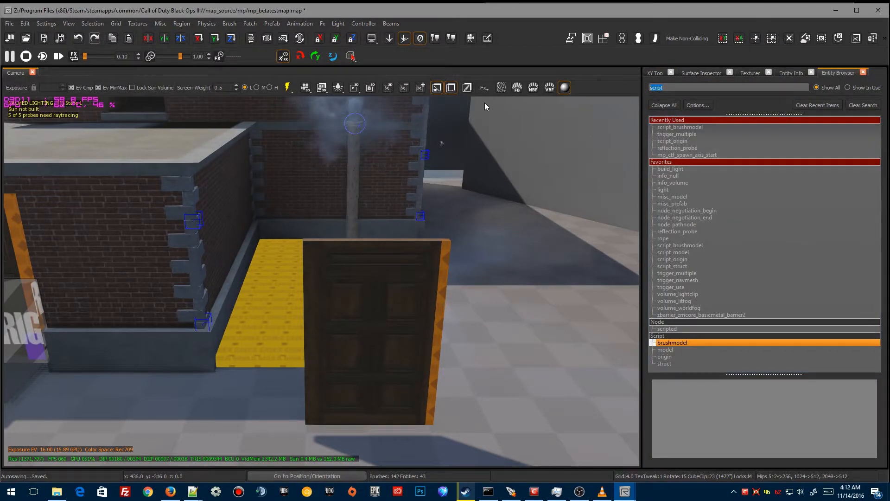
text(tri)
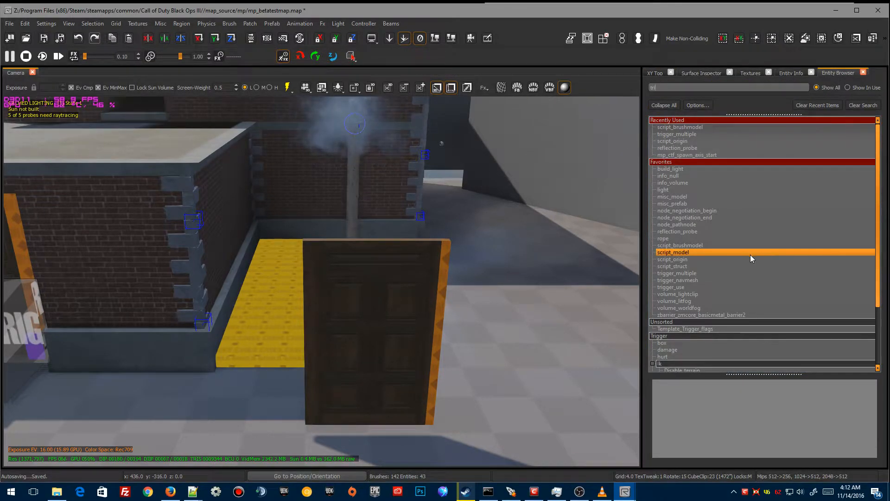
scroll(733, 268, down, 4)
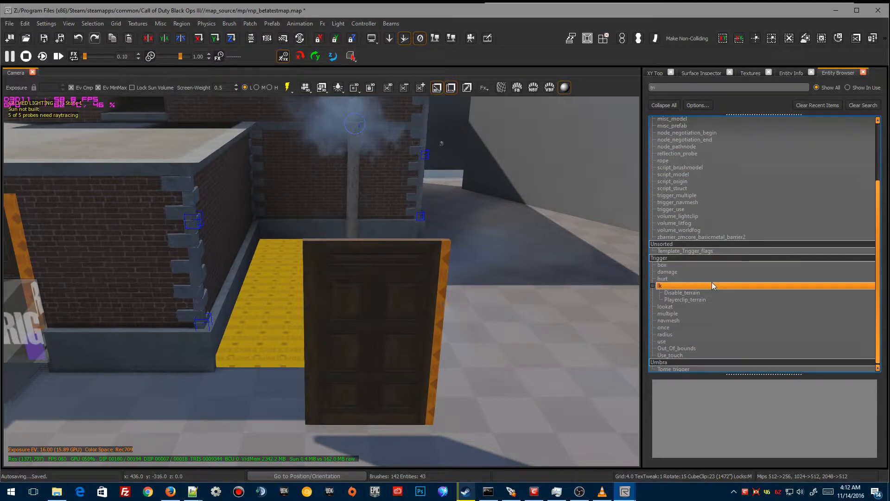
right_click(667, 315)
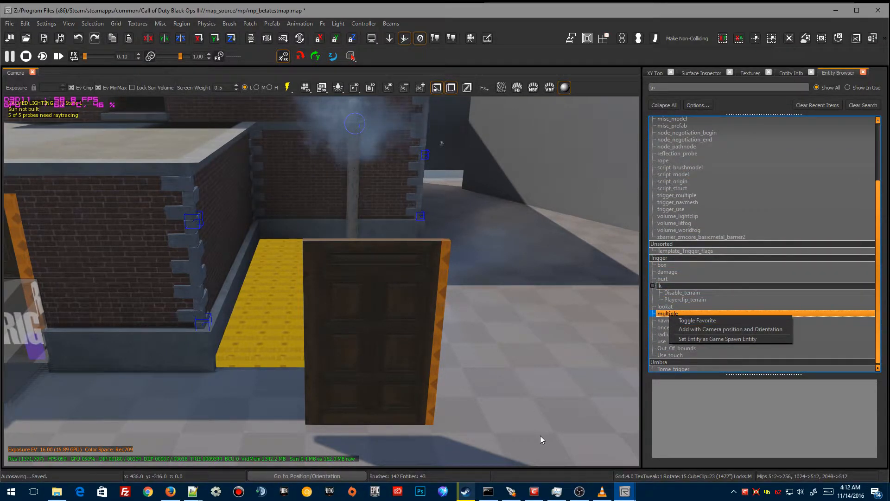
right_drag(533, 424, 540, 385)
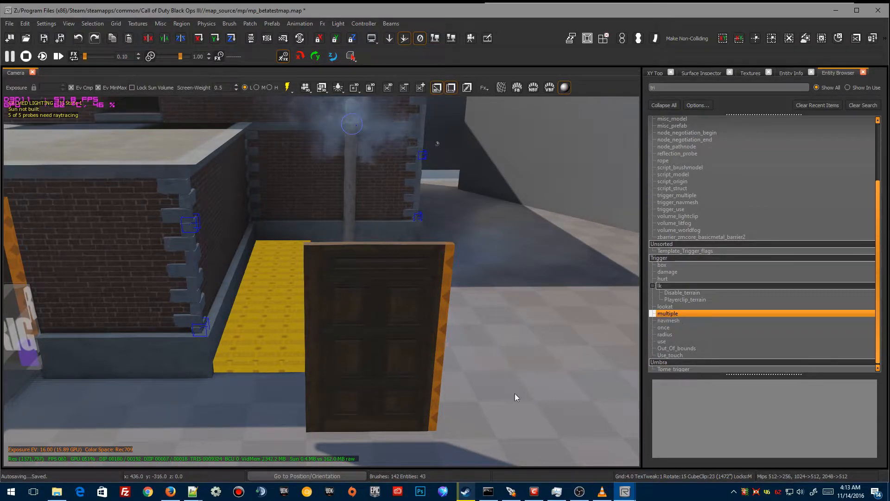
right_drag(561, 364, 474, 413)
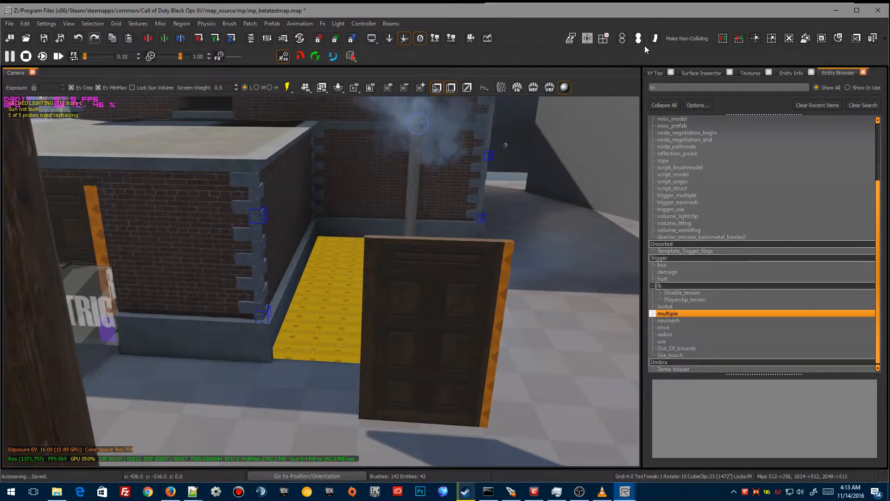
- Place a trigger_multiple entity on the ground at the foot of the new door
click(655, 73)
right_drag(701, 226, 691, 204)
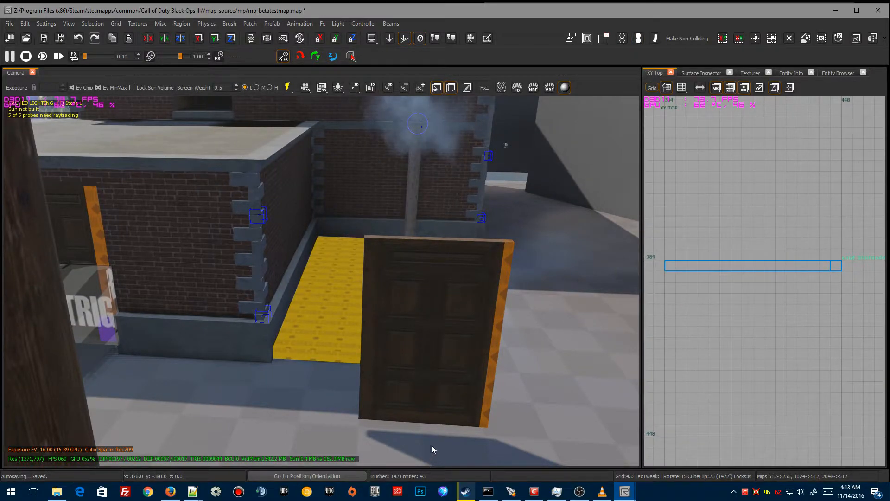
right_drag(432, 446, 425, 438)
right_click(419, 439)
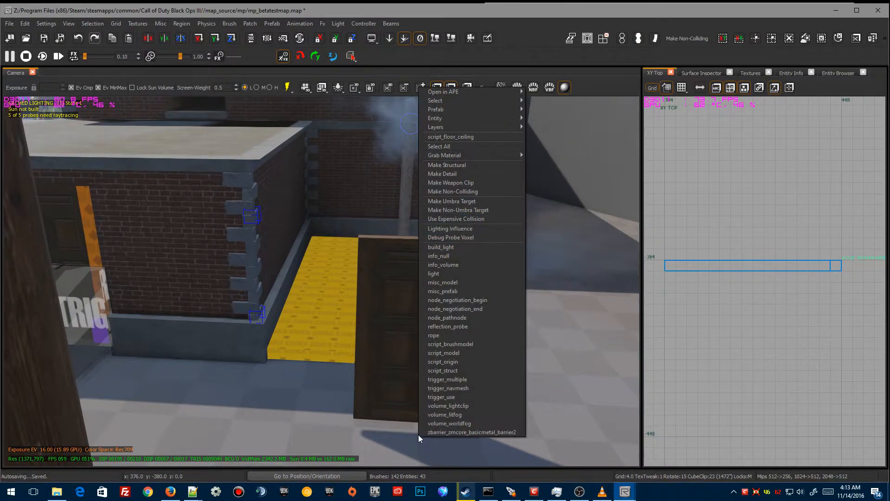
click(442, 378)
- Raise the trigger to Z 44 and stretch it along X to 64 units so it spans the door
right_drag(386, 412, 386, 374)
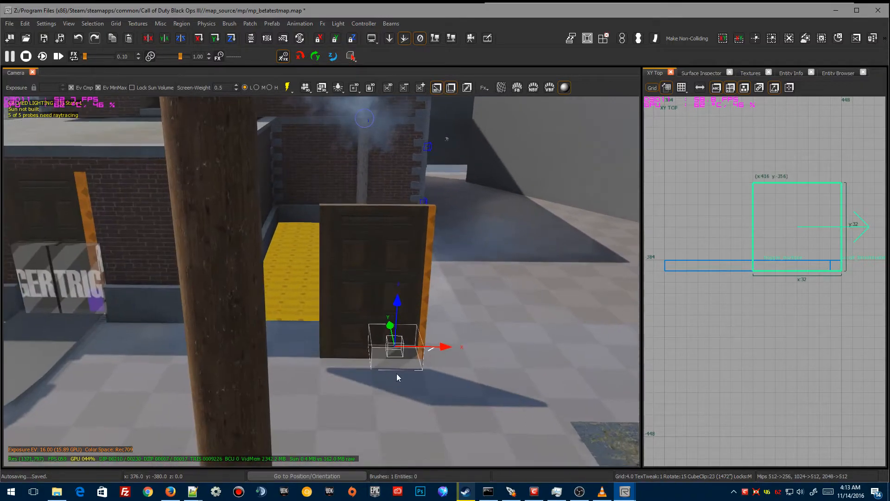
drag(401, 294, 390, 260)
drag(366, 306, 351, 306)
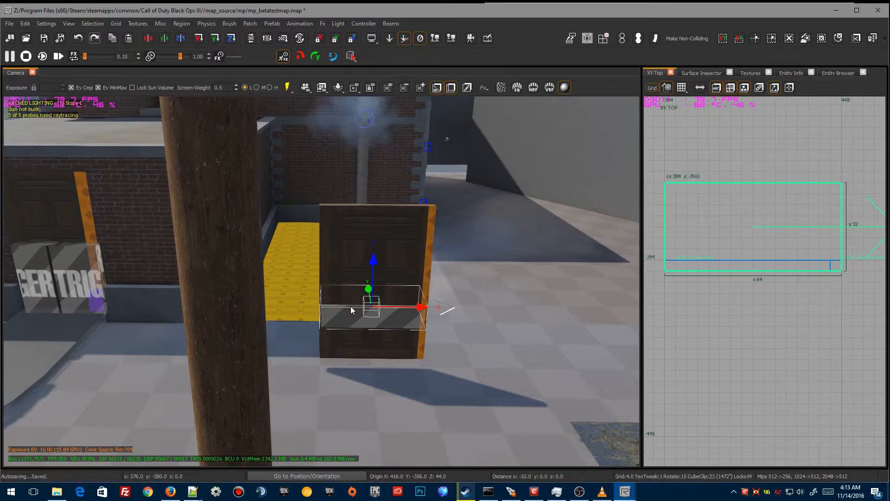
- Set the grid to 8, move the trigger along Y so its upper edge sits at y -372, and deselect it
right_drag(365, 353, 340, 361)
key(4)
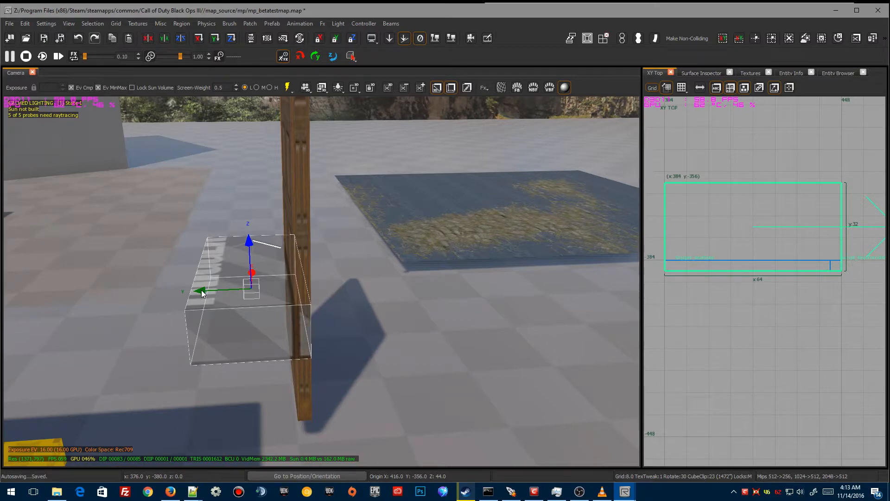
drag(202, 293, 250, 290)
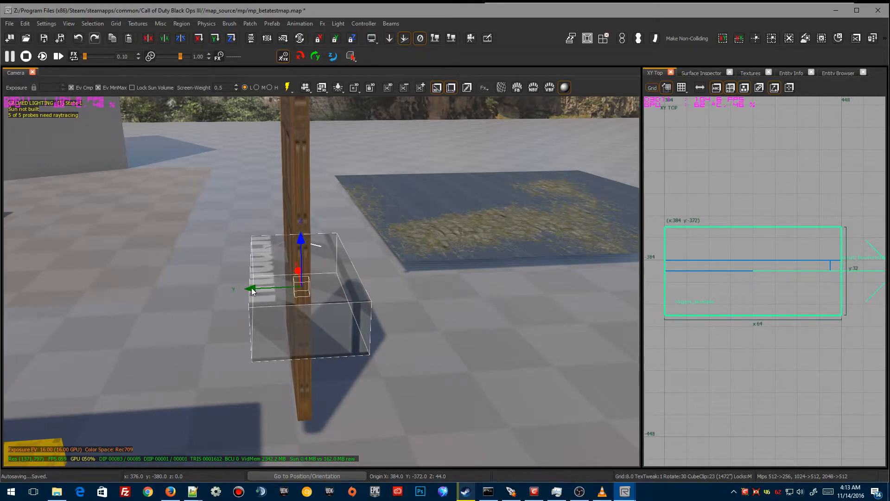
right_drag(231, 291, 300, 341)
key(Escape)
- Select the existing trigger in front of the building's door and inspect its entity properties, including the targetname
mouse_move(374, 400)
right_down()
mouse_move(139, 331)
mouse_move(120, 301)
right_up()
shift+click(113, 294)
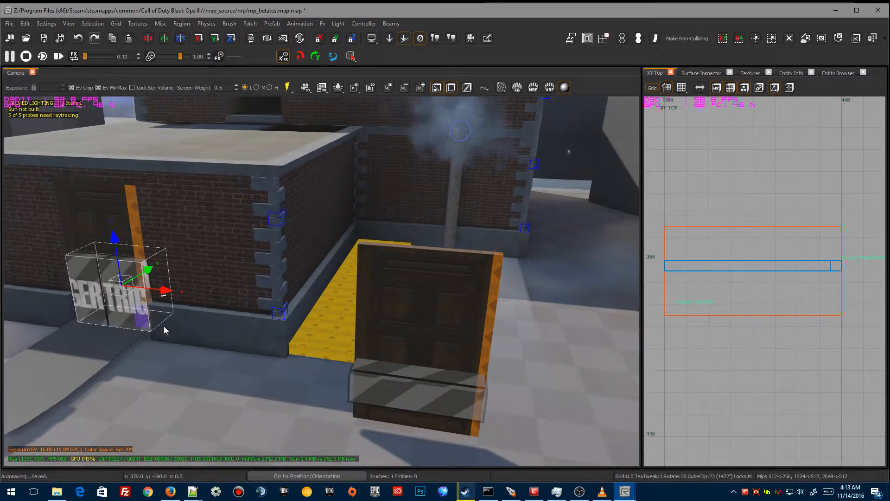
key(n)
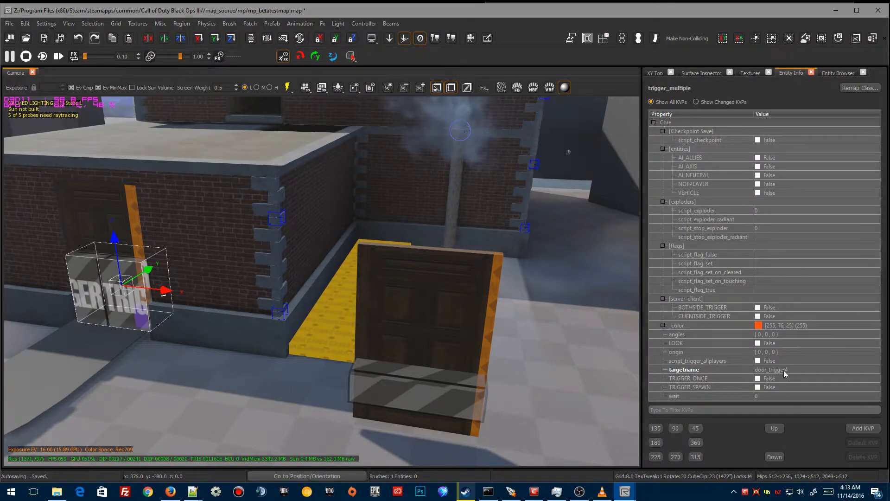
- Set the targetname of the trigger_multiple on the free-standing door to door_trigger4
right_drag(402, 333, 394, 326)
key(Escape)
click(412, 382)
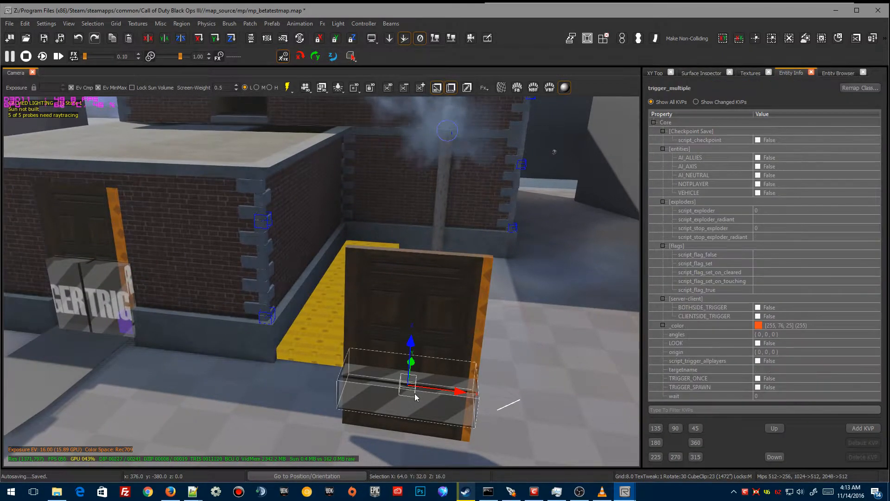
click(774, 370)
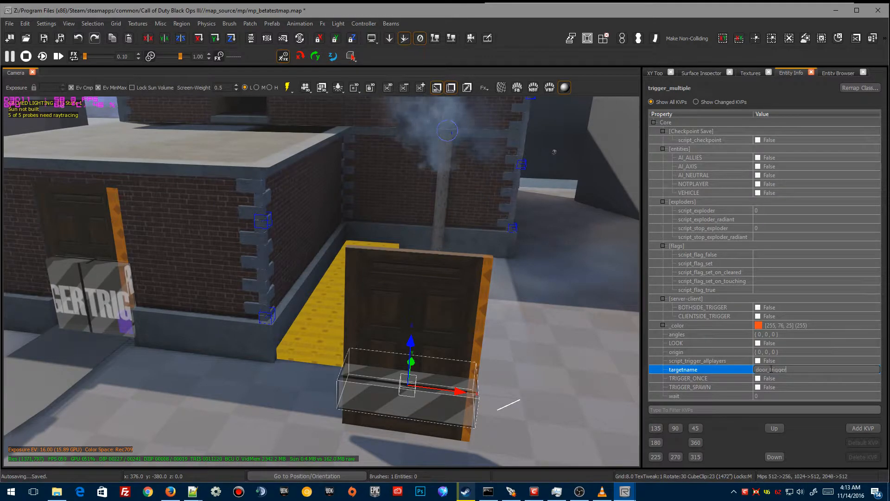
key(Return)
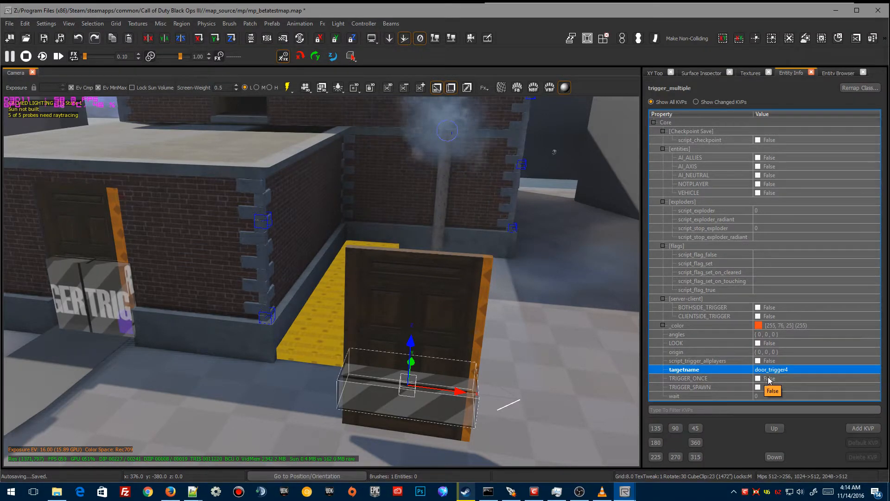
- Select the triggers of both doors together to compare their shared properties, and clear the selection
mouse_move(423, 314)
right_down()
mouse_move(426, 323)
mouse_move(424, 312)
right_up()
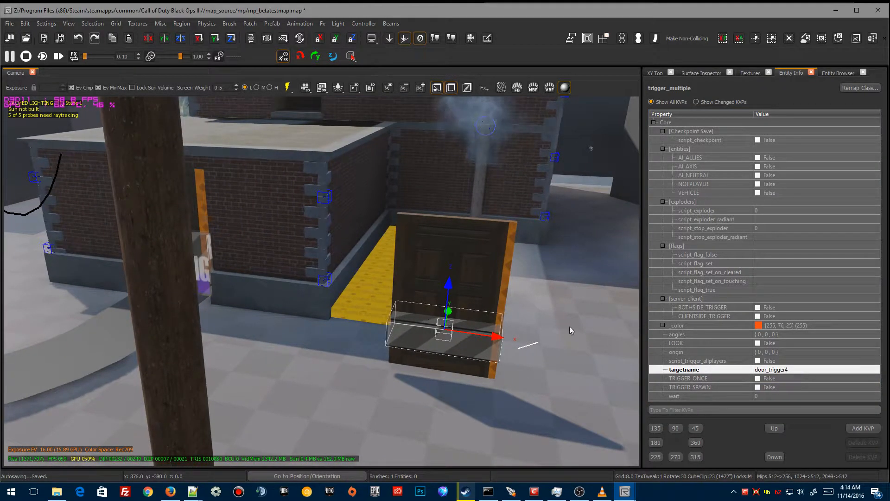
key(Escape)
mouse_move(368, 367)
right_down()
mouse_move(389, 359)
mouse_move(369, 366)
right_up()
shift+click(560, 370)
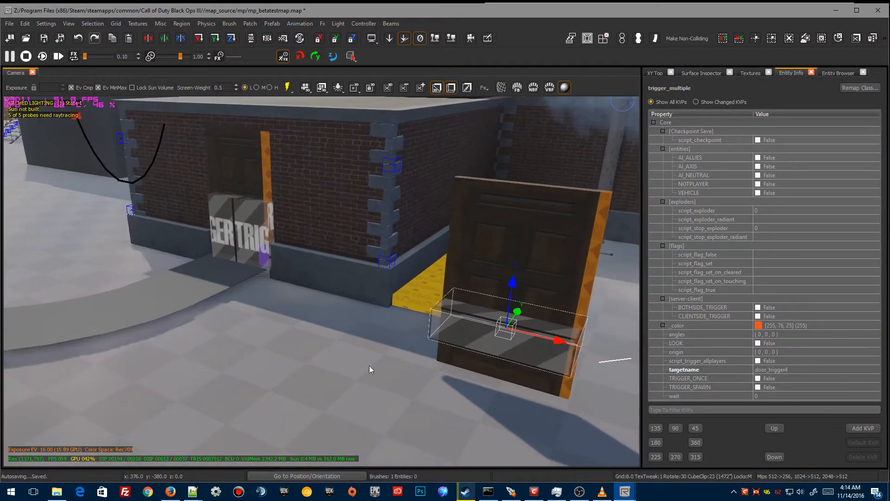
shift+click(223, 244)
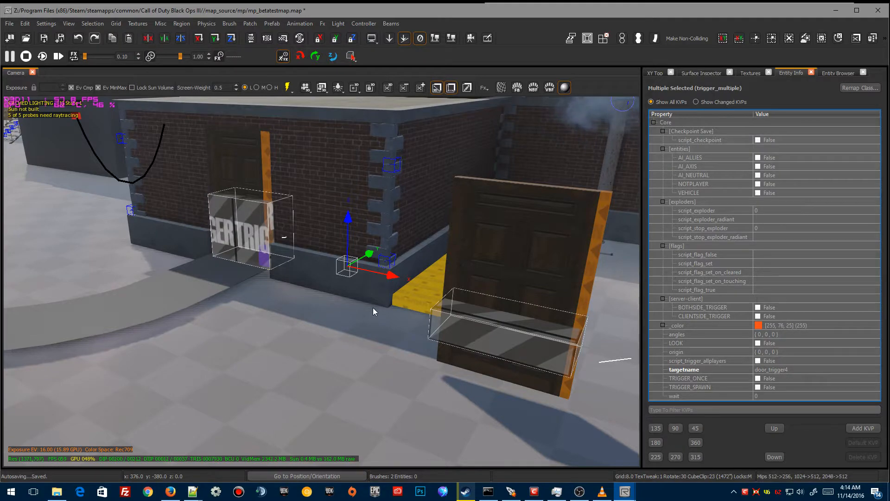
right_drag(348, 316, 347, 324)
key(Escape)
- Delete the free-standing door together with its origin brush and trigger
shift+click(318, 328)
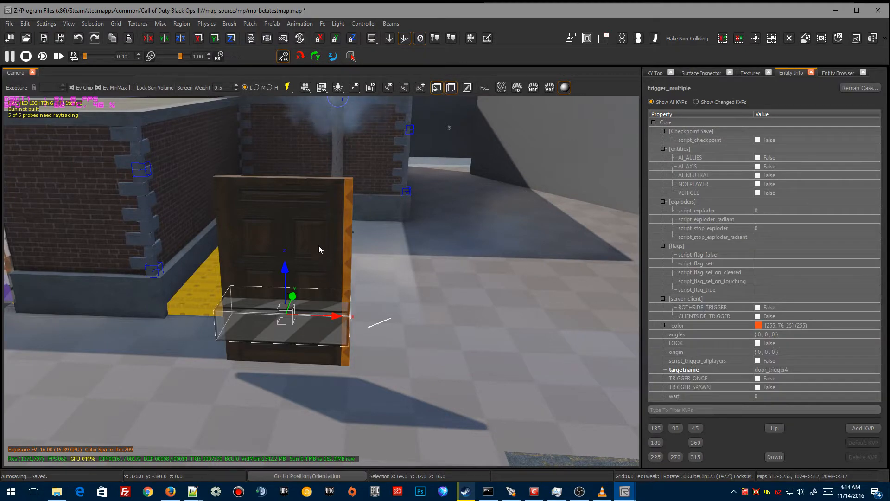
shift+click(318, 253)
shift+click(346, 213)
right_drag(295, 280, 327, 274)
key(BackSpace)
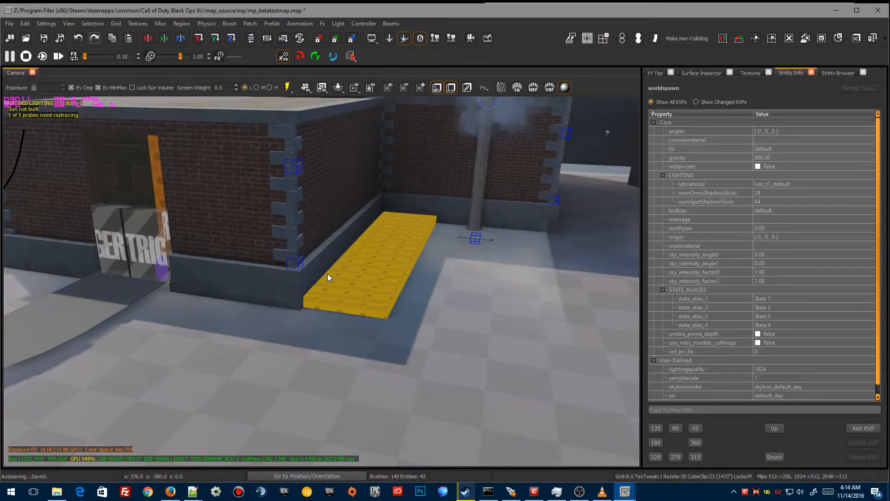
- Delete the purple script_origin inside the trigger at the foot of the building's door, keeping the trigger itself
mouse_move(257, 196)
right_down()
mouse_move(209, 196)
mouse_move(251, 199)
mouse_move(267, 266)
mouse_move(259, 252)
right_up()
shift+click(273, 226)
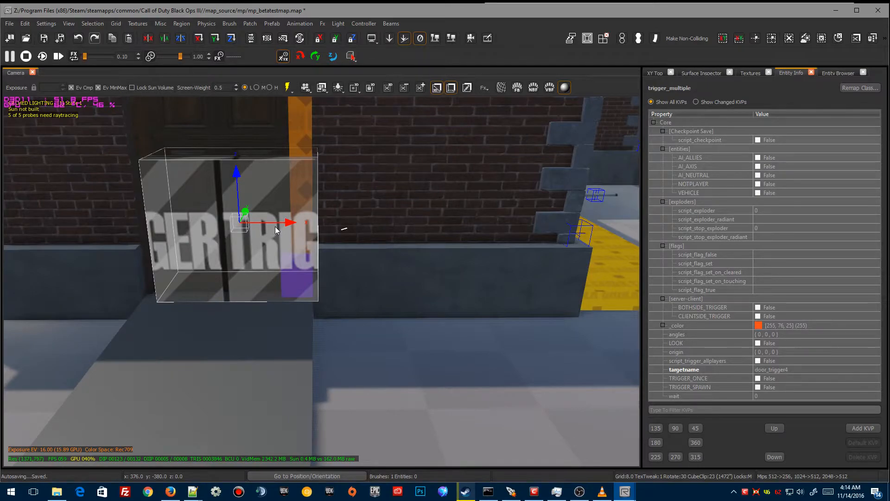
mouse_move(274, 227)
right_down()
mouse_move(260, 226)
mouse_move(296, 241)
mouse_move(271, 226)
right_up()
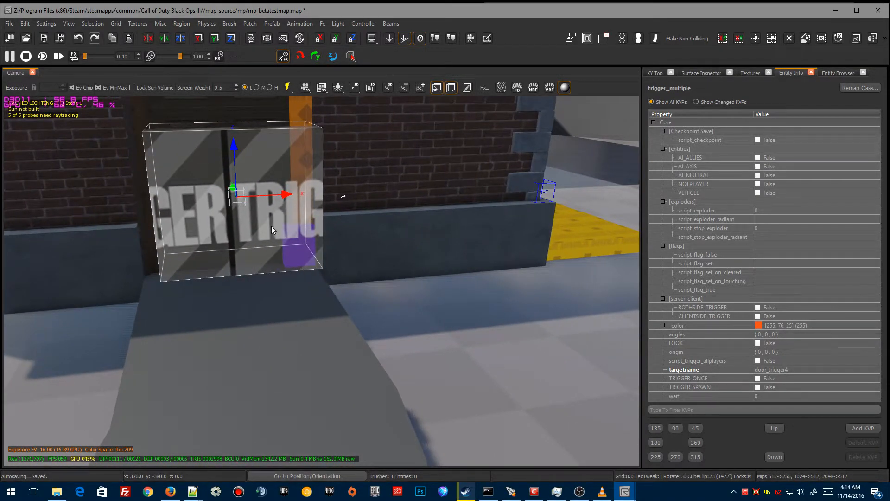
key(BackSpace)
click(296, 245)
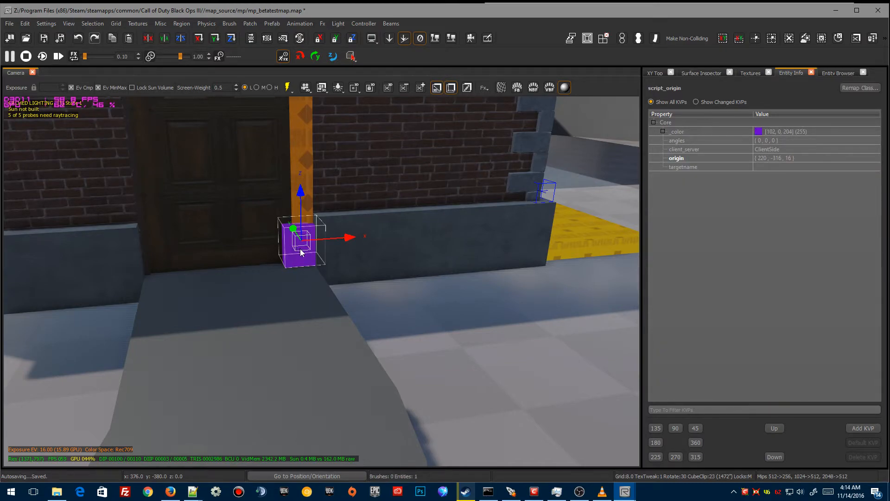
key(Delete)
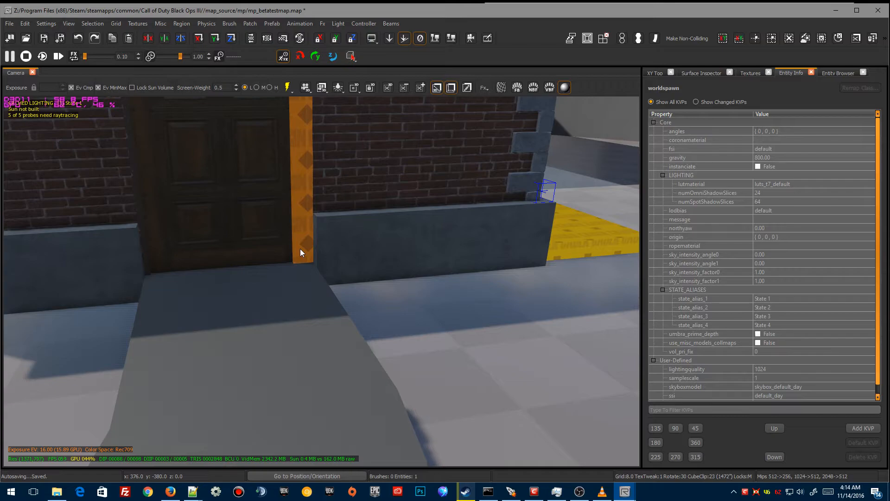
right_drag(292, 258, 293, 258)
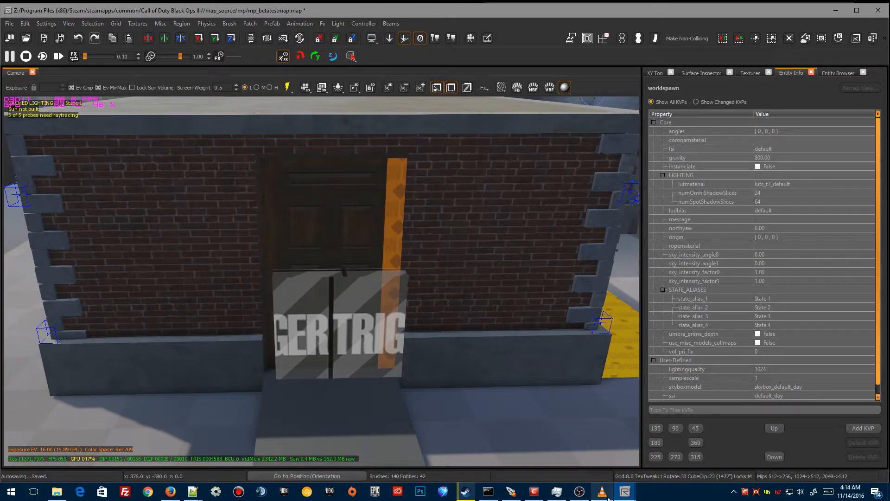
- Save the map under its current file name
mouse_move(619, 496)
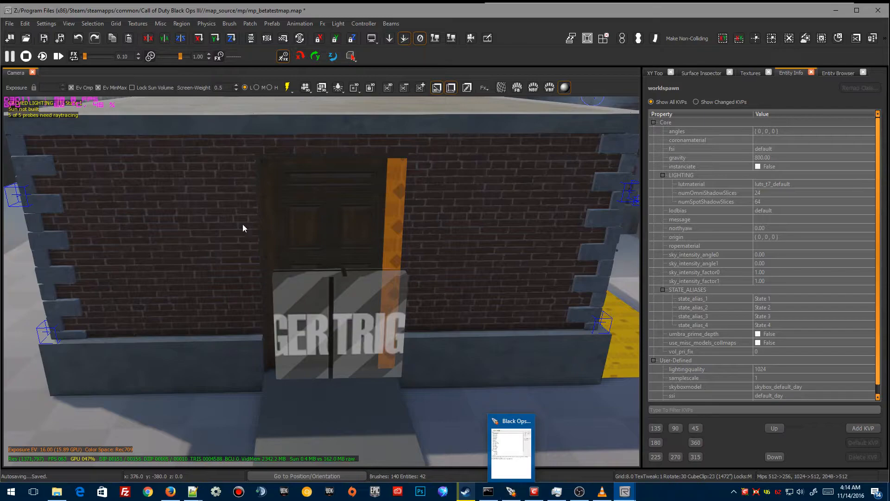
click(10, 23)
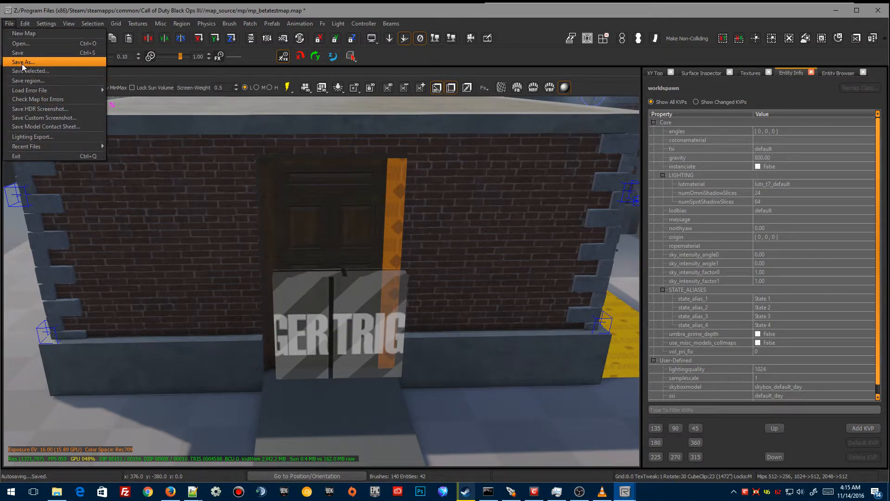
click(25, 55)
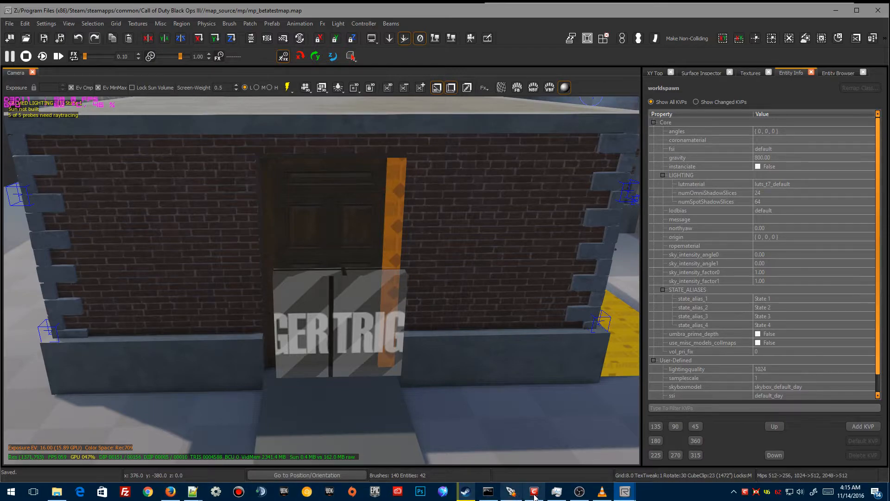
- Switch to the Black Ops III Mod Tools Launcher and build mp_betatestmap with Compile and Link on and Run off
right_drag(372, 279, 363, 275)
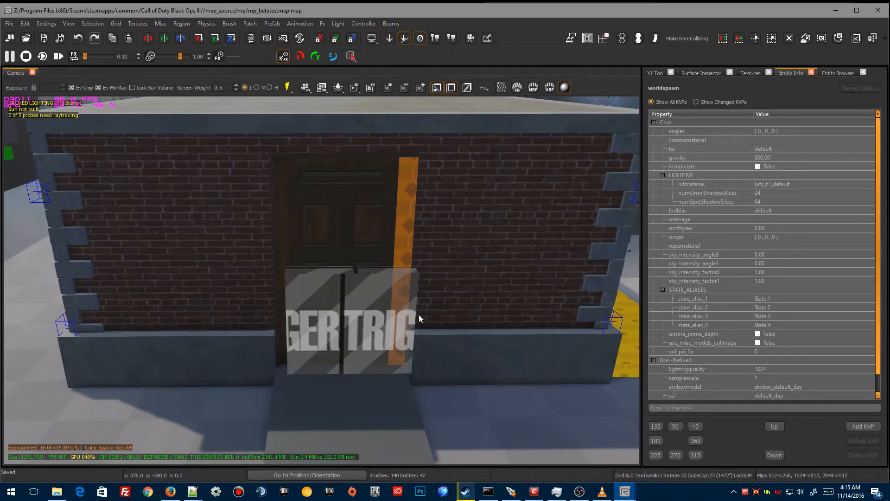
click(514, 490)
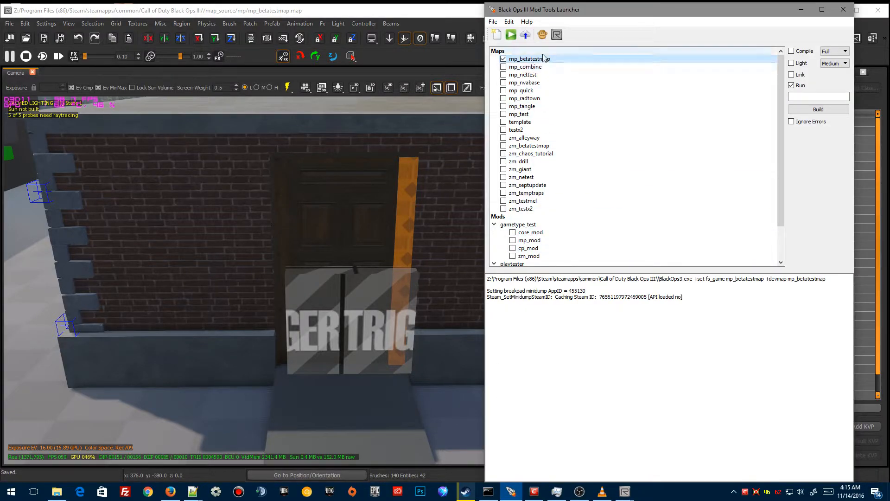
click(792, 51)
click(791, 74)
click(792, 85)
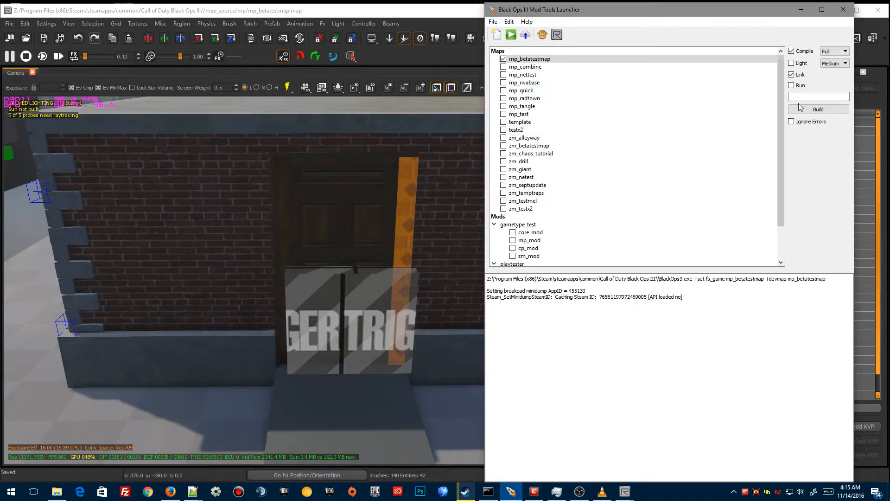
click(818, 109)
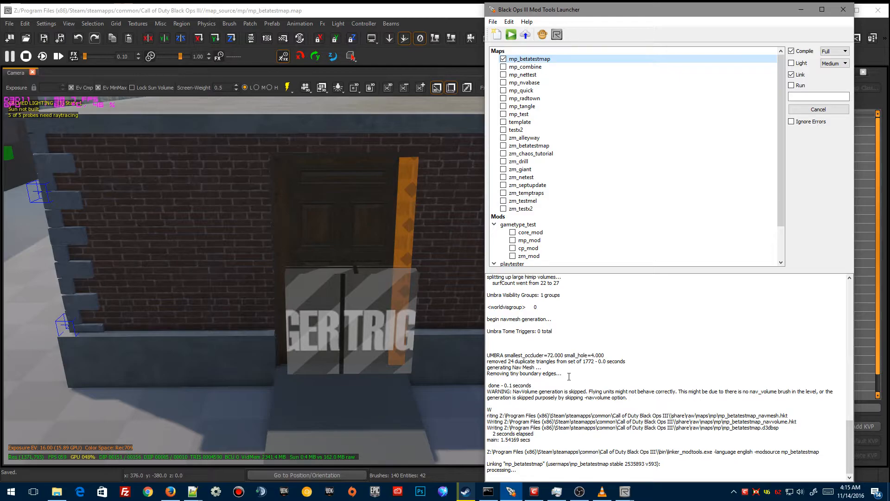
- Launch mp_betatestmap from the Mod Tools Launcher with only the Run option enabled, and bring the game to the front
right_drag(402, 304, 331, 305)
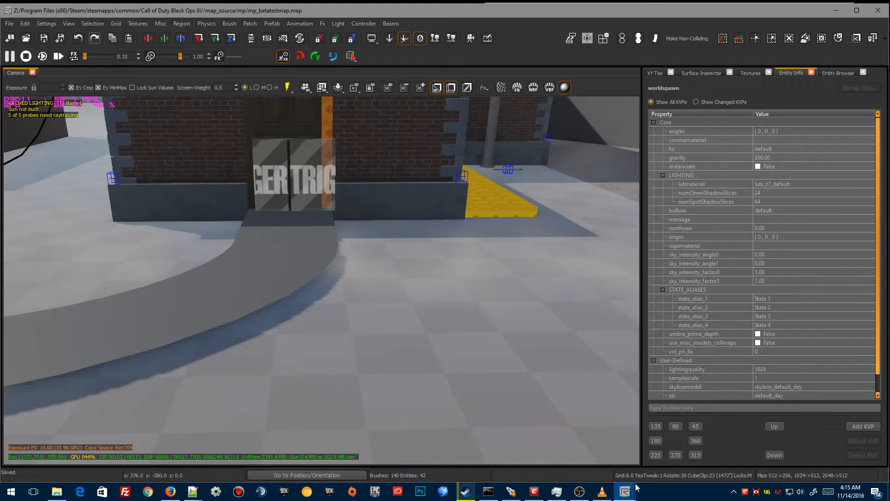
mouse_move(628, 496)
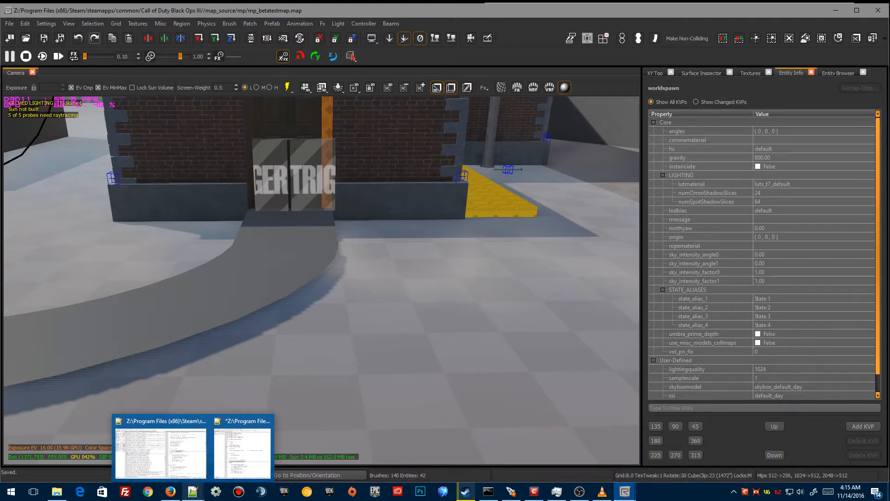
click(511, 491)
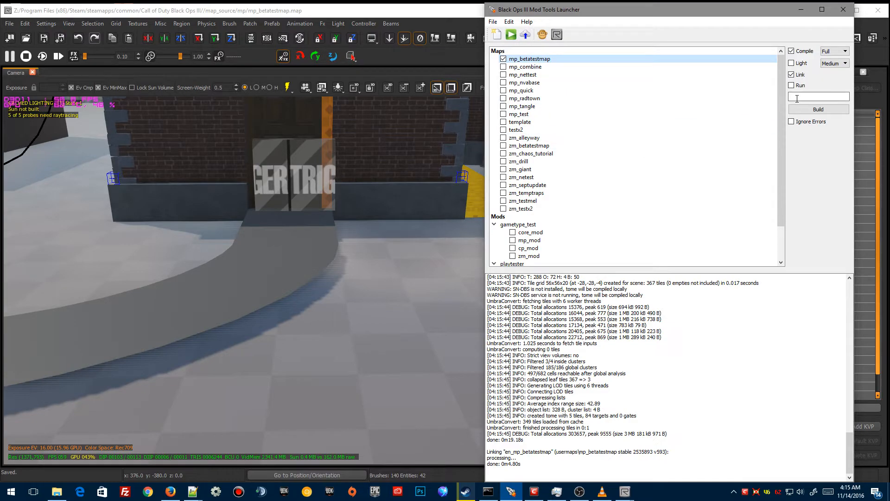
click(794, 83)
click(792, 76)
click(816, 111)
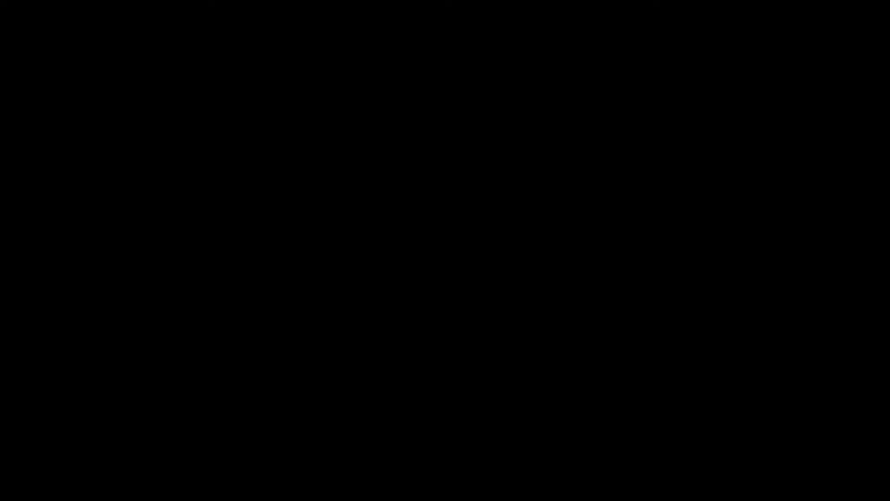
key(alt+Tab)
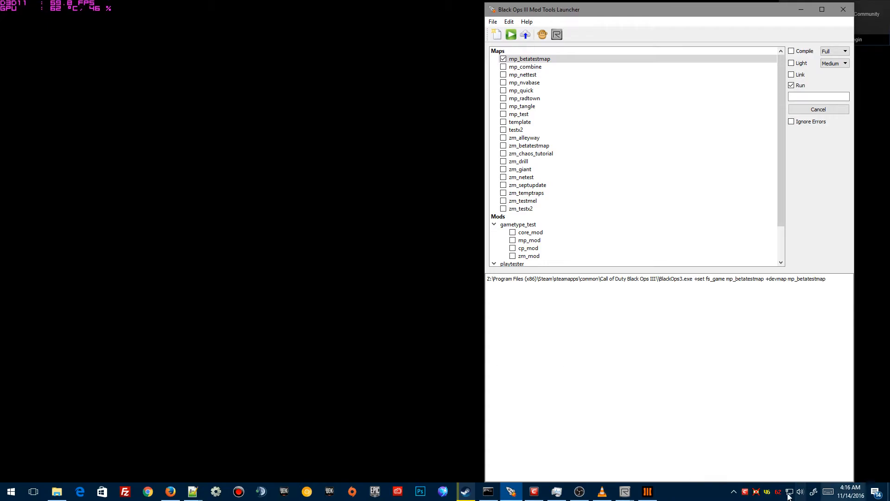
click(653, 494)
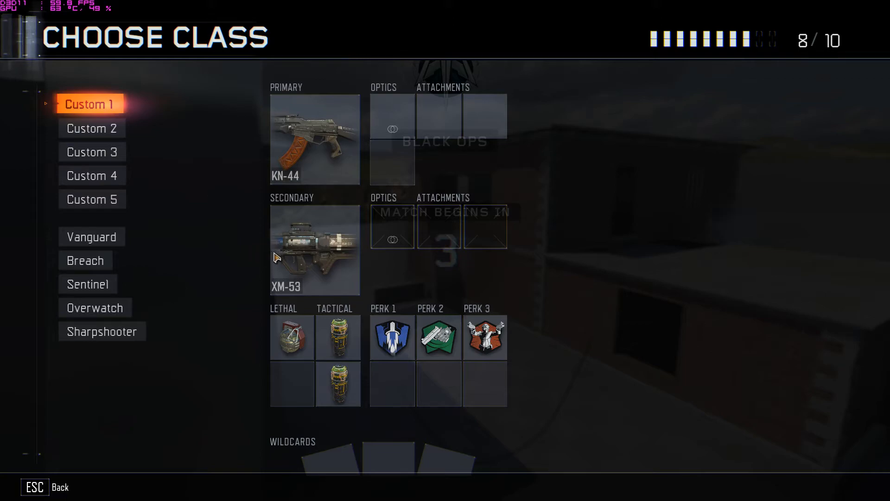
- Spawn with the Custom 1 class and walk up to the building's door to test its opening trigger
click(98, 107)
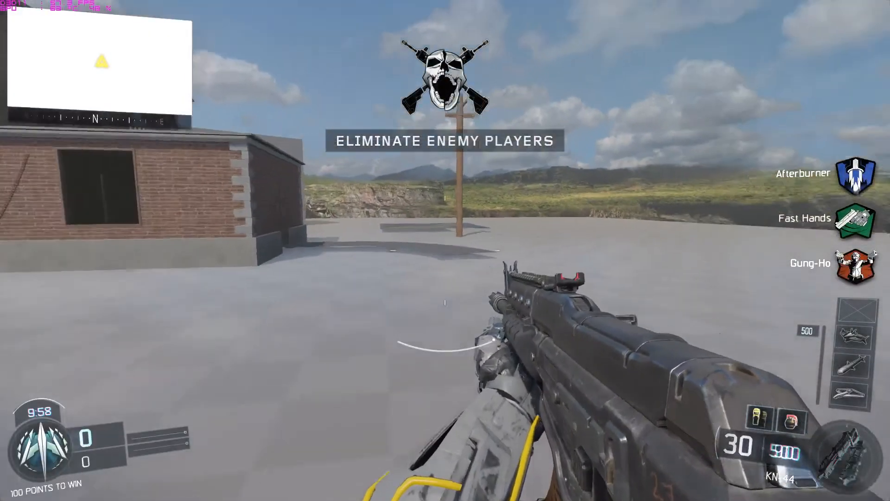
key(w)
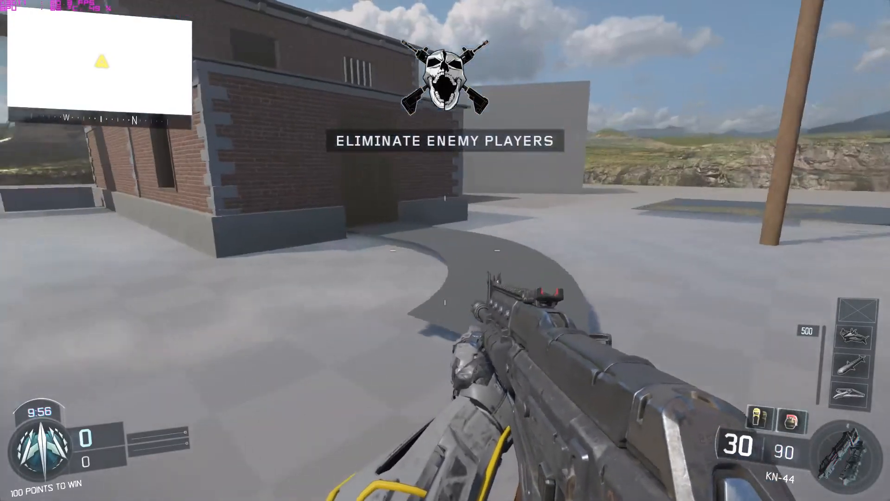
key(w)
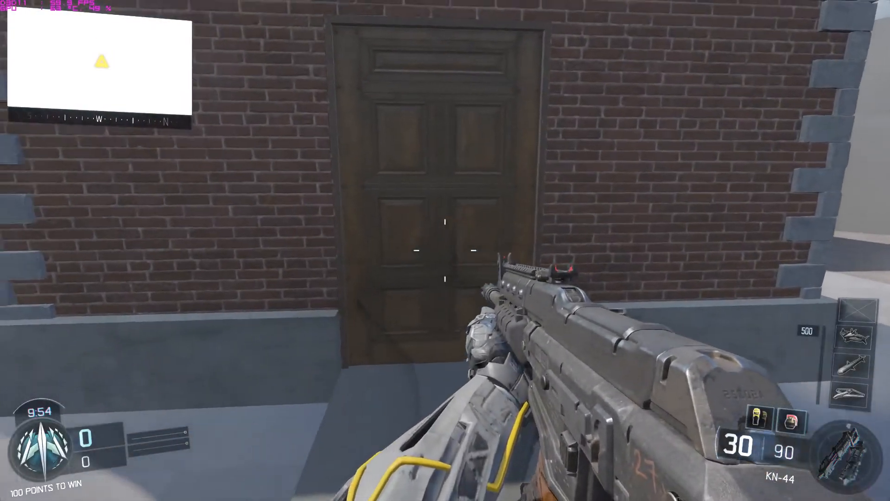
key(w)
key(s)
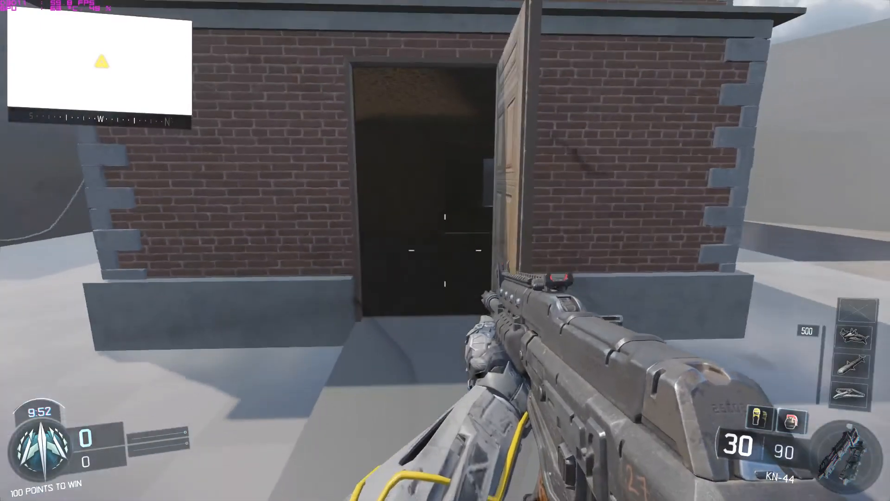
- Enter the building through the opened door, turn around and walk back to the doorway to test the door from inside
key(w)
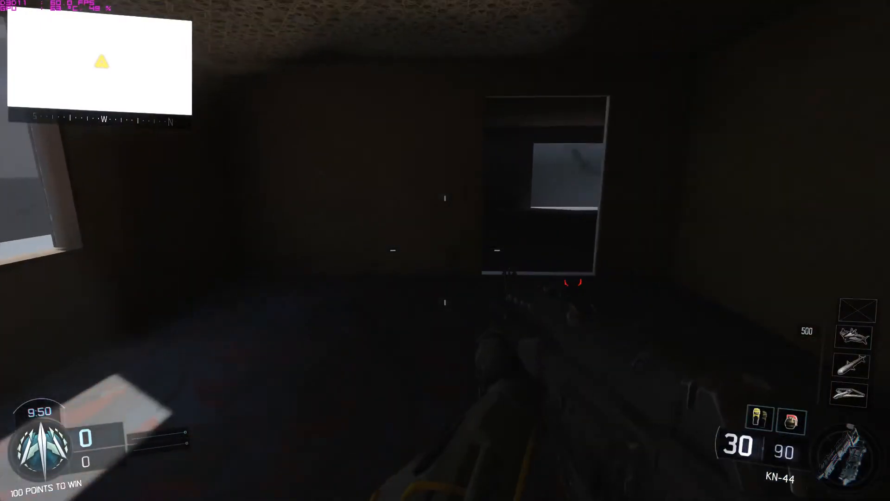
key(s)
key(w)
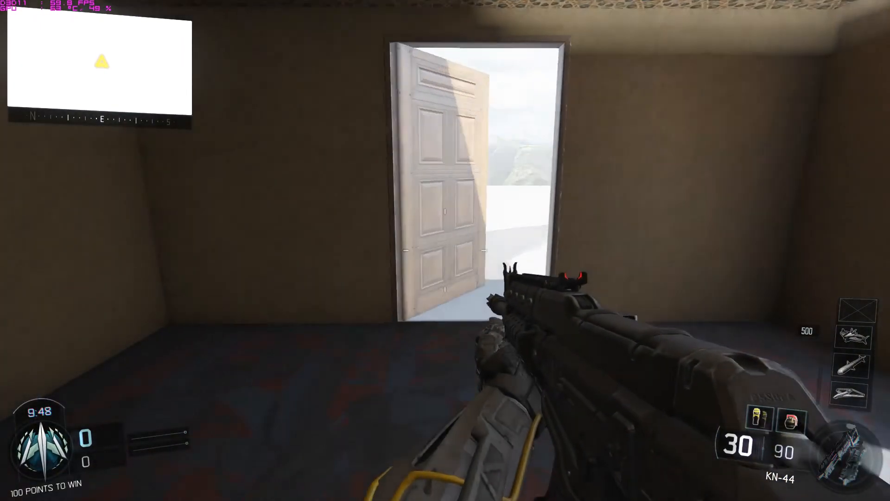
key(w)
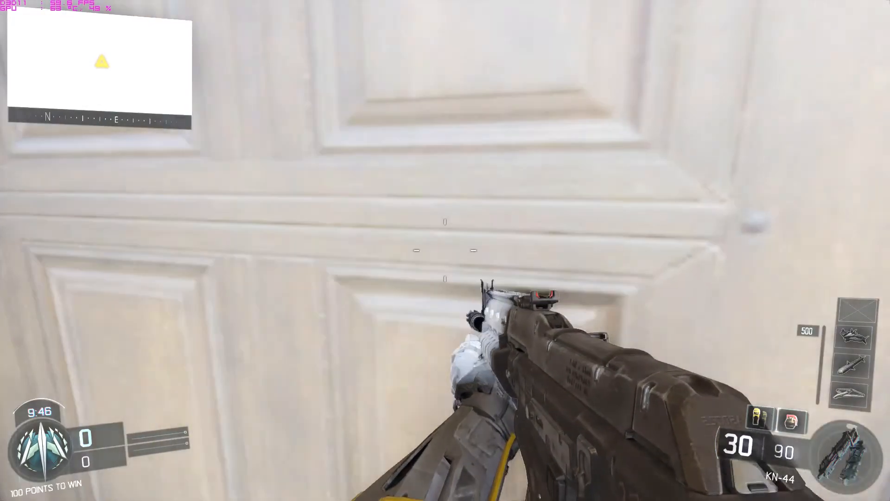
- Walk out through the door, then back away outside while facing the building to check that the door closes
key(w)
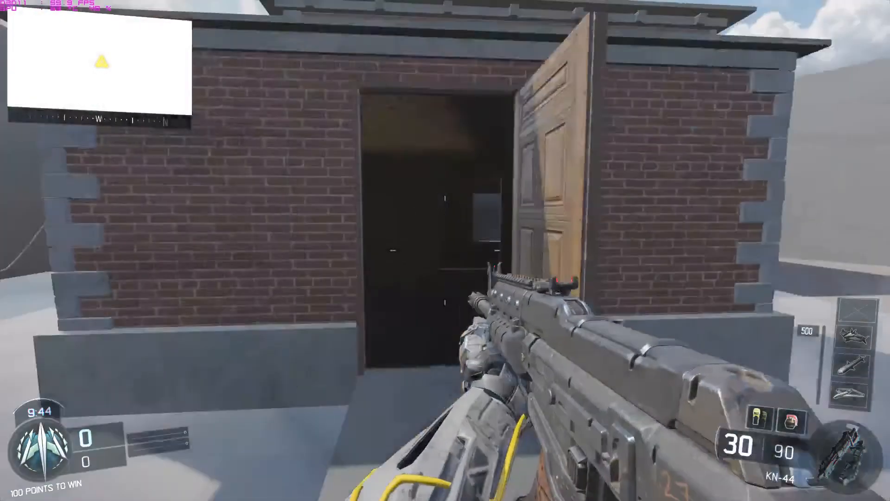
key(s)
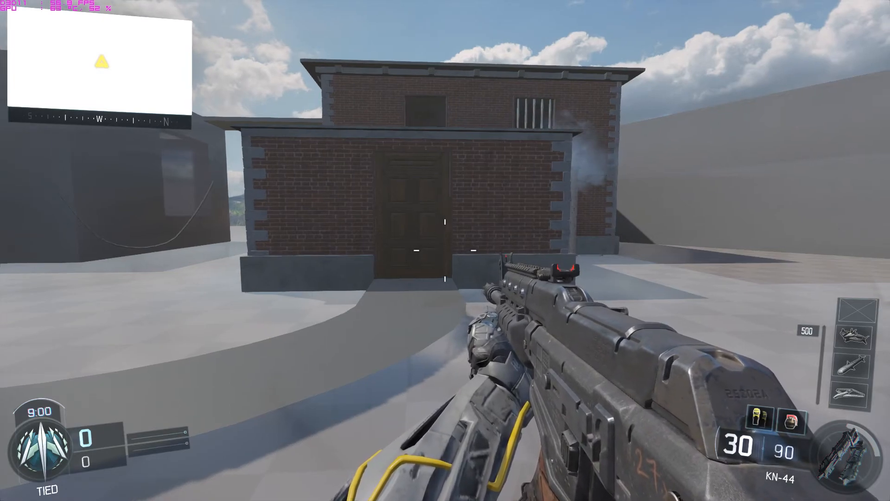
key(q)
key(w)
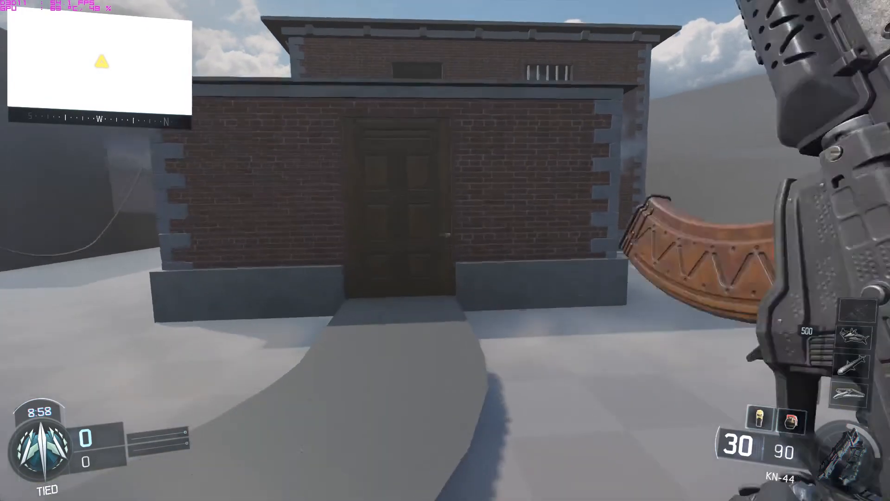
key(s)
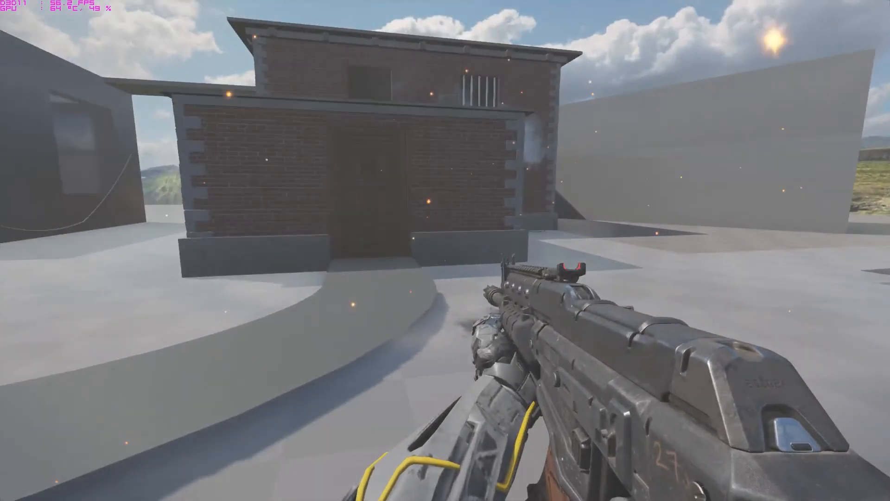
- Approach the closed door head-on from outside to trigger its opening, enter the building and turn around to face the doorway
key(w)
key(w)
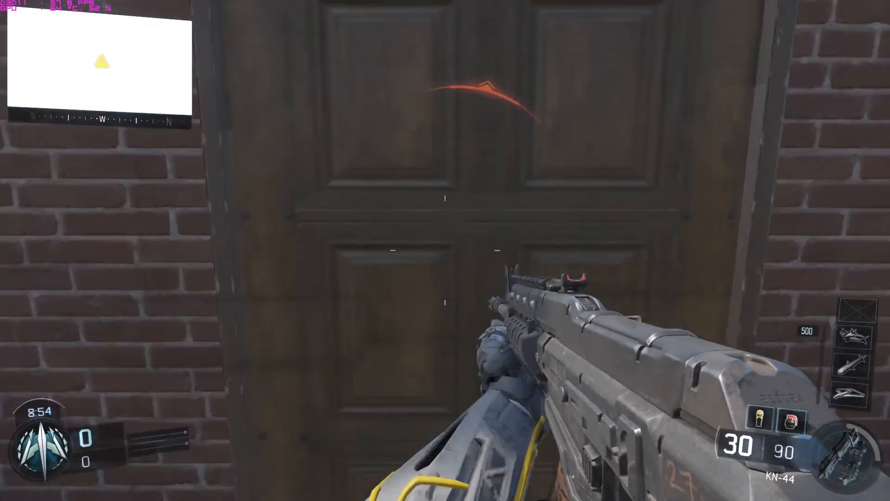
key(w)
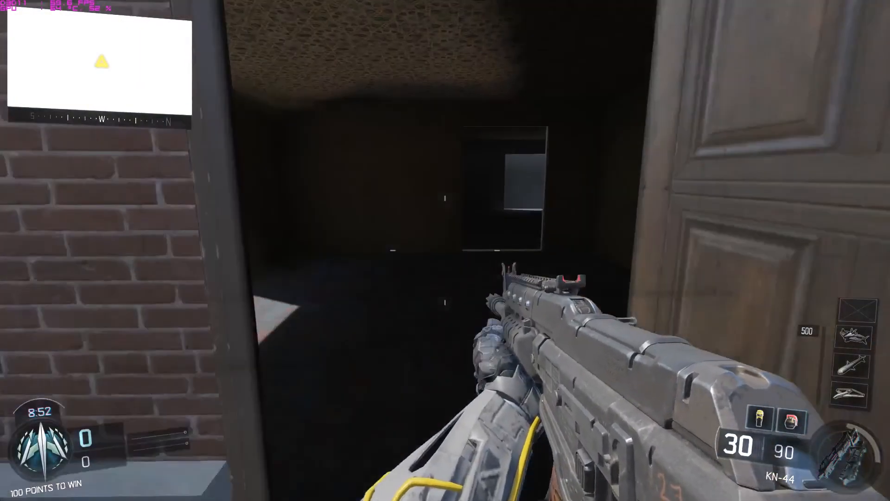
key(w)
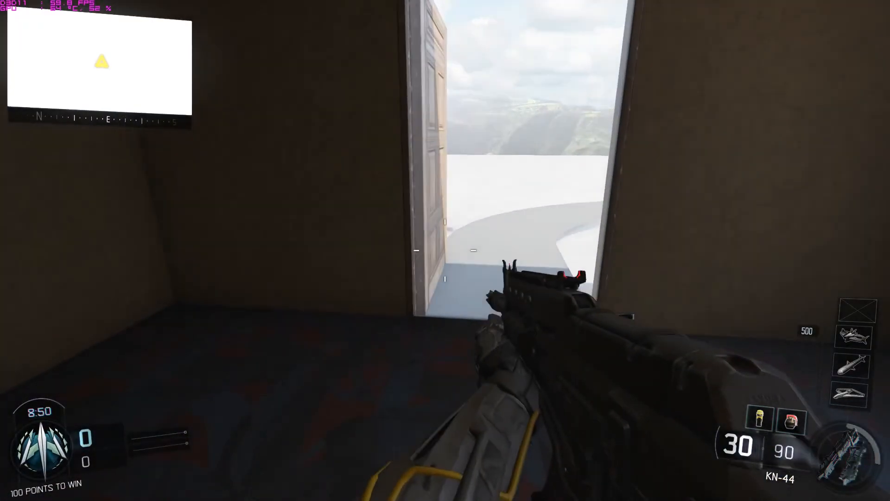
- Step away from and back toward the door inside the room to test its closing and reopening, and exit the building
key(w)
key(s)
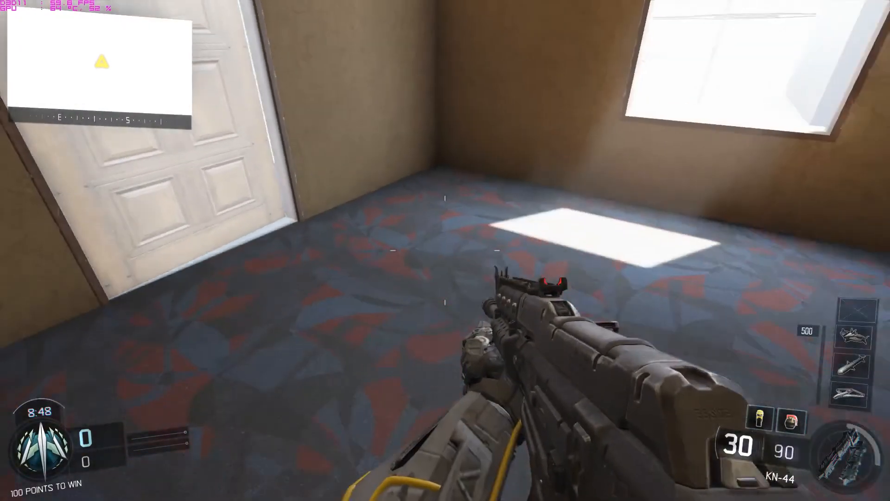
key(w)
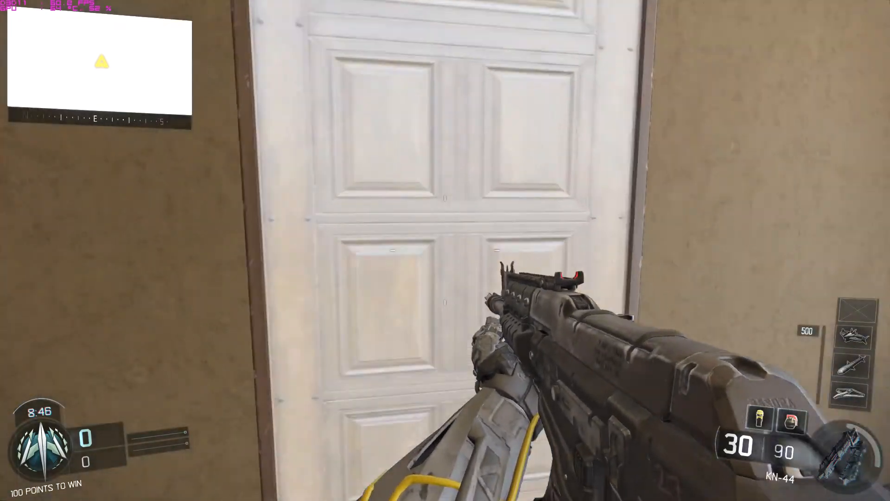
key(w)
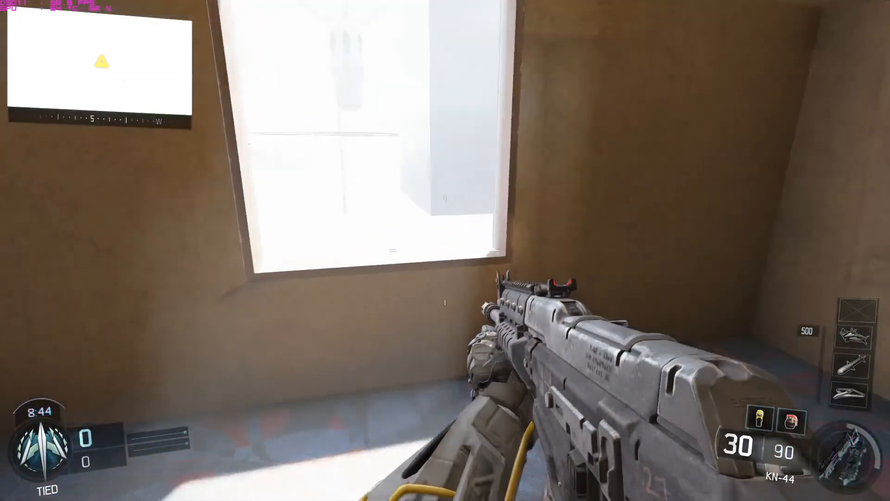
key(w)
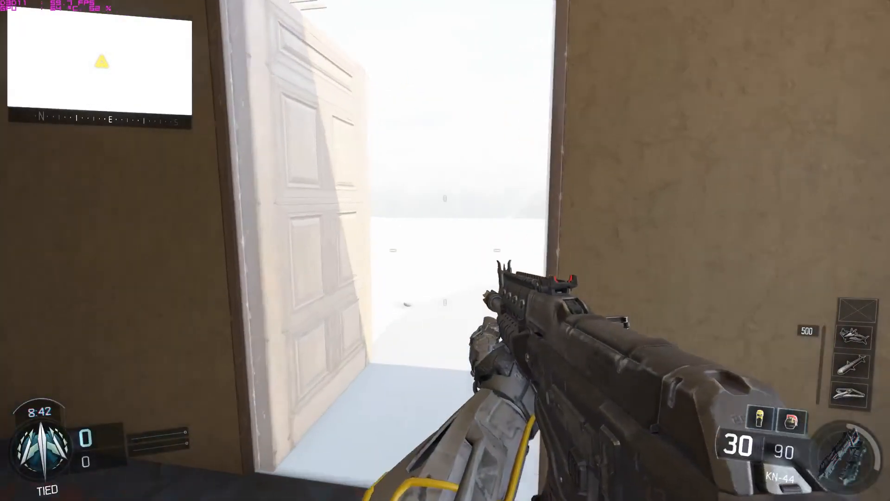
key(a)
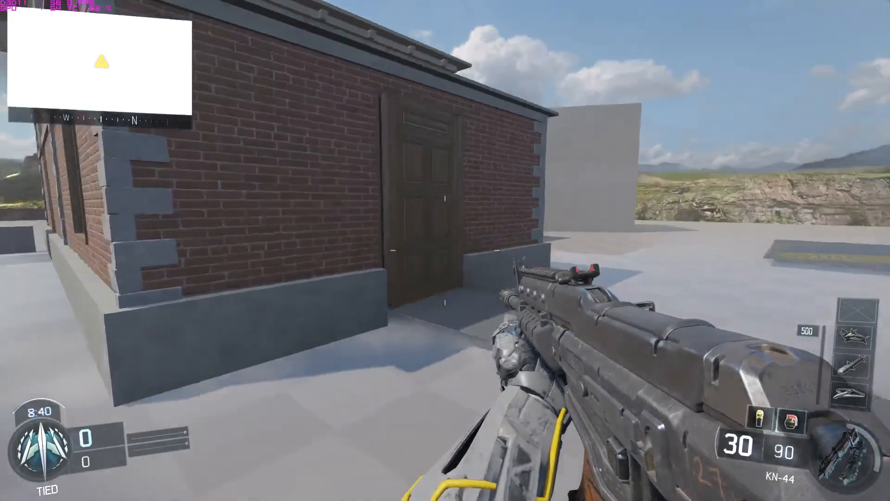
- Back away past the building's corner, then approach the closed door along the front wall to test the trigger from the side
key(s)
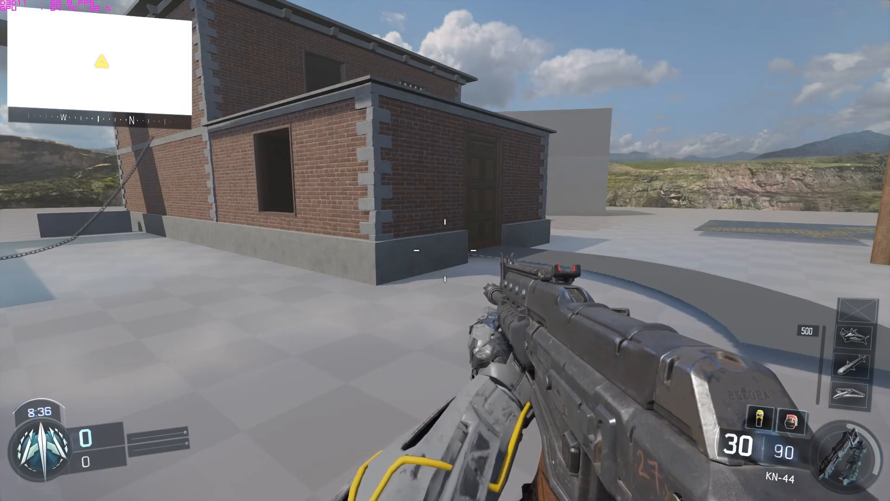
key(w)
key(w)
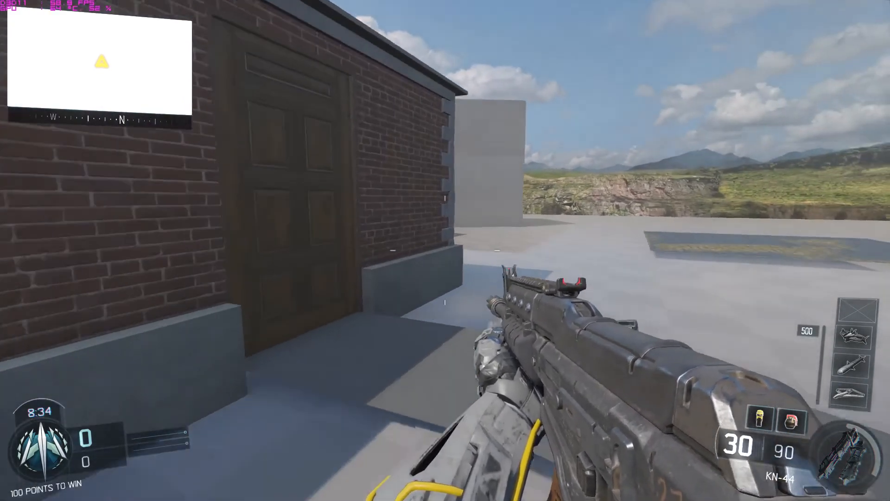
key(s)
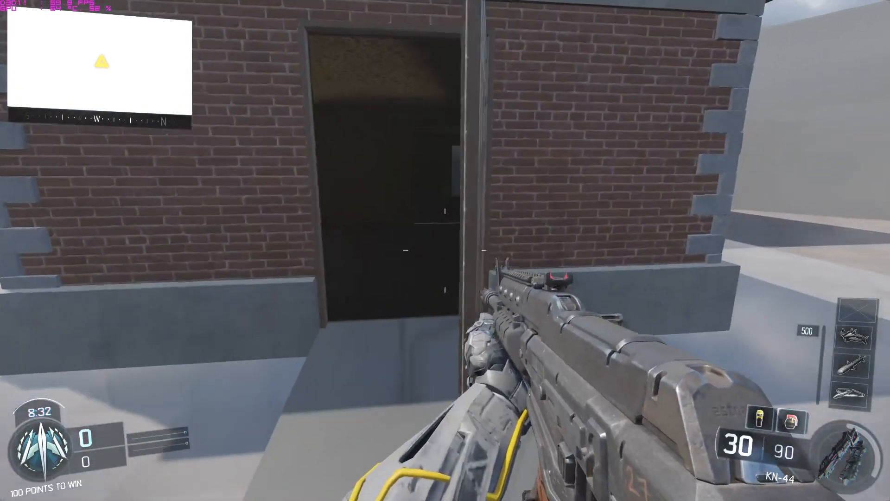
- Go back into the building, turn around, and walk out through the door again to retest it from inside
key(w)
key(s)
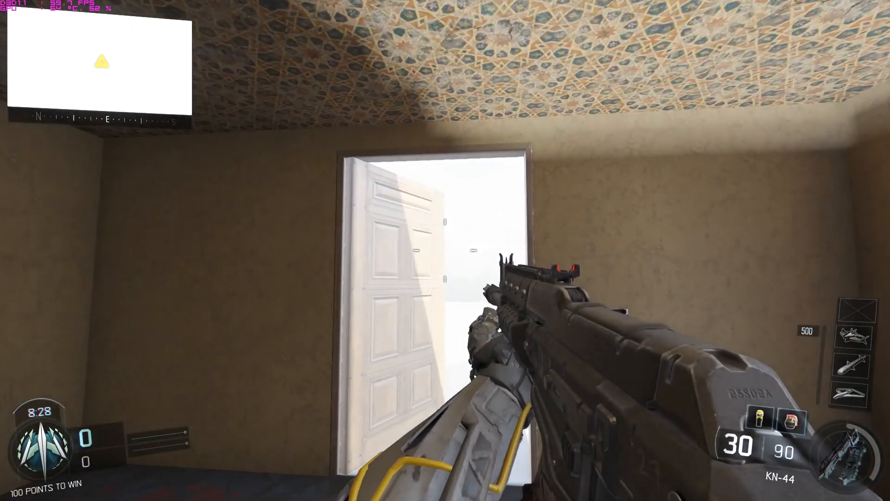
key(w)
key(w)
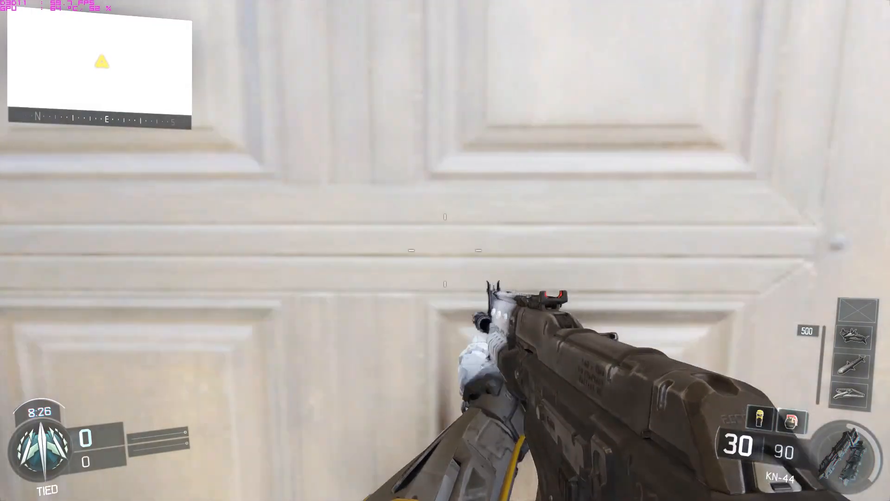
key(s)
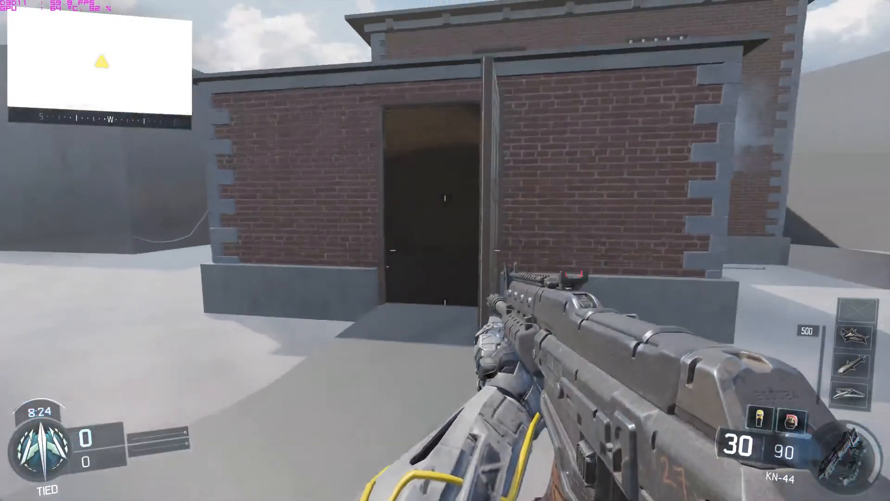